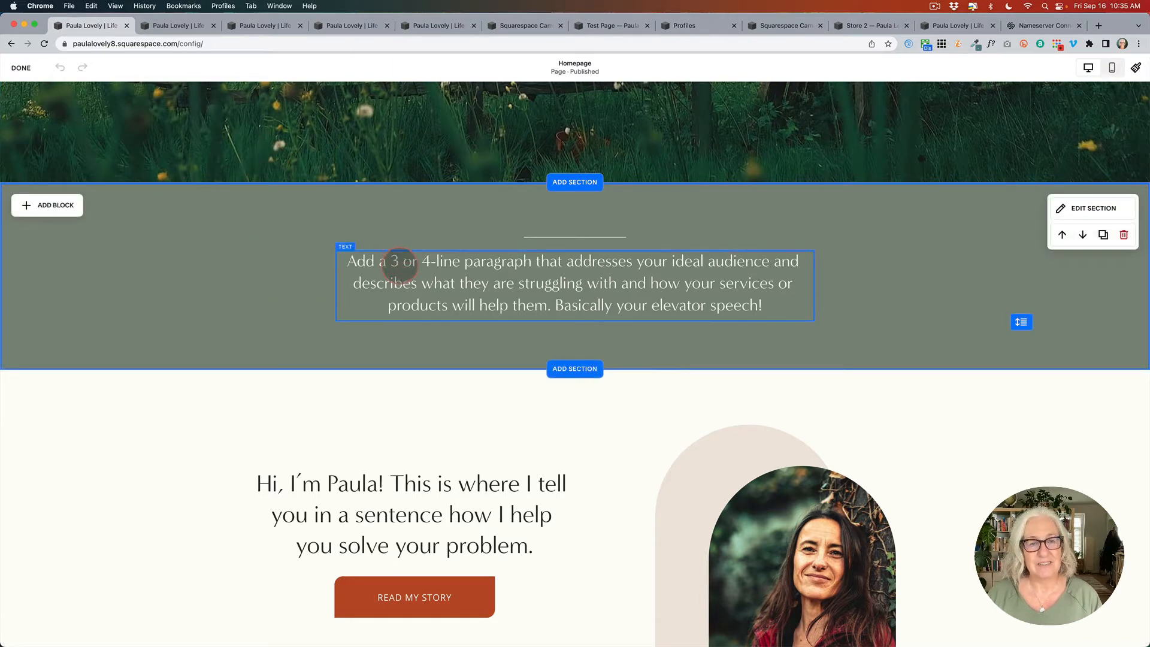
# Duplicate the elevator-speech paragraph block in the green section, placing the copy below the original and slightly to its right.
pyautogui.click(408, 265)
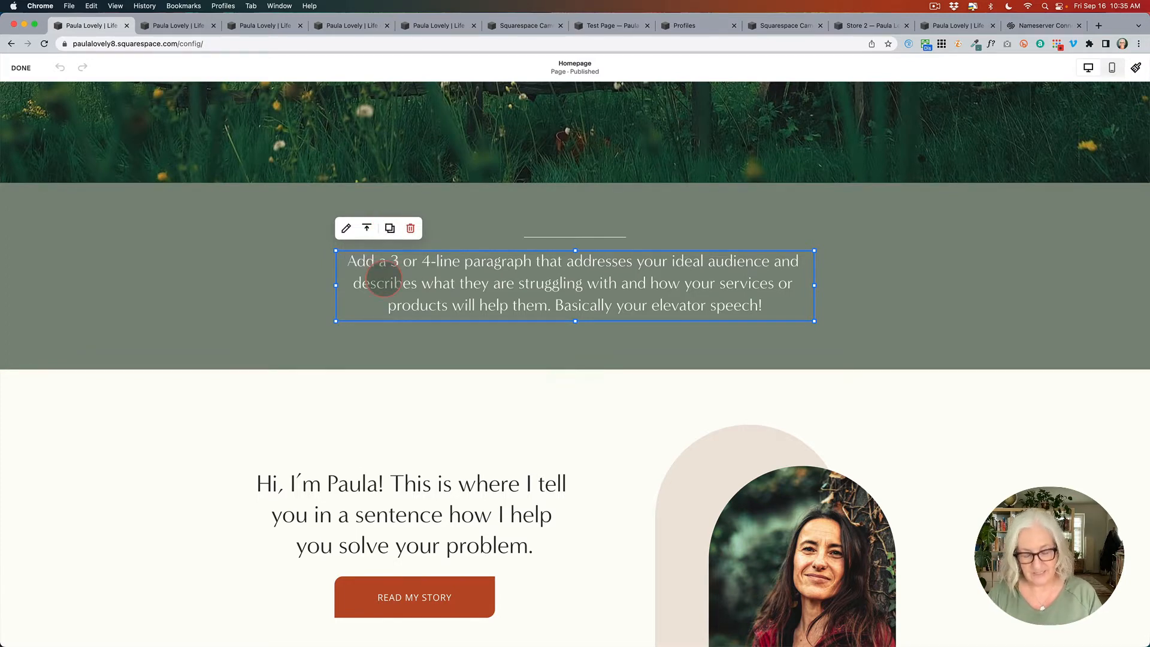
pyautogui.moveTo(383, 279); pyautogui.dragTo(426, 337)
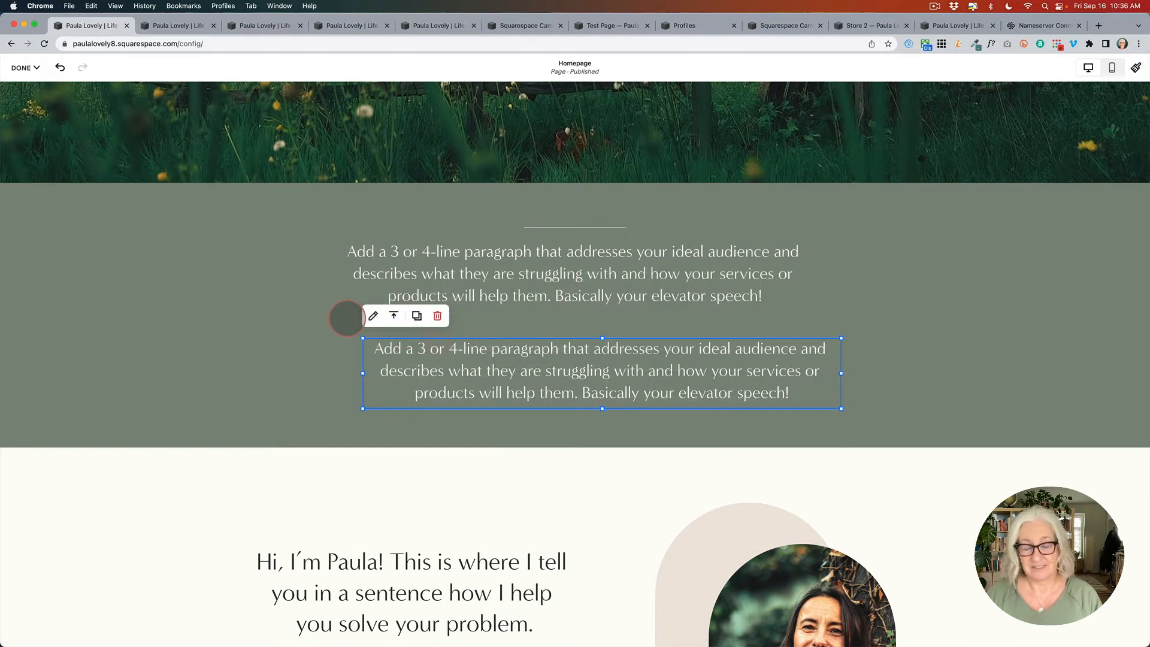
# Duplicate all blocks of the portrait introduction section as one group and place the copies below the originals in the same section.
pyautogui.scroll(-2, 347, 318)
pyautogui.scroll(-5, 346, 319)
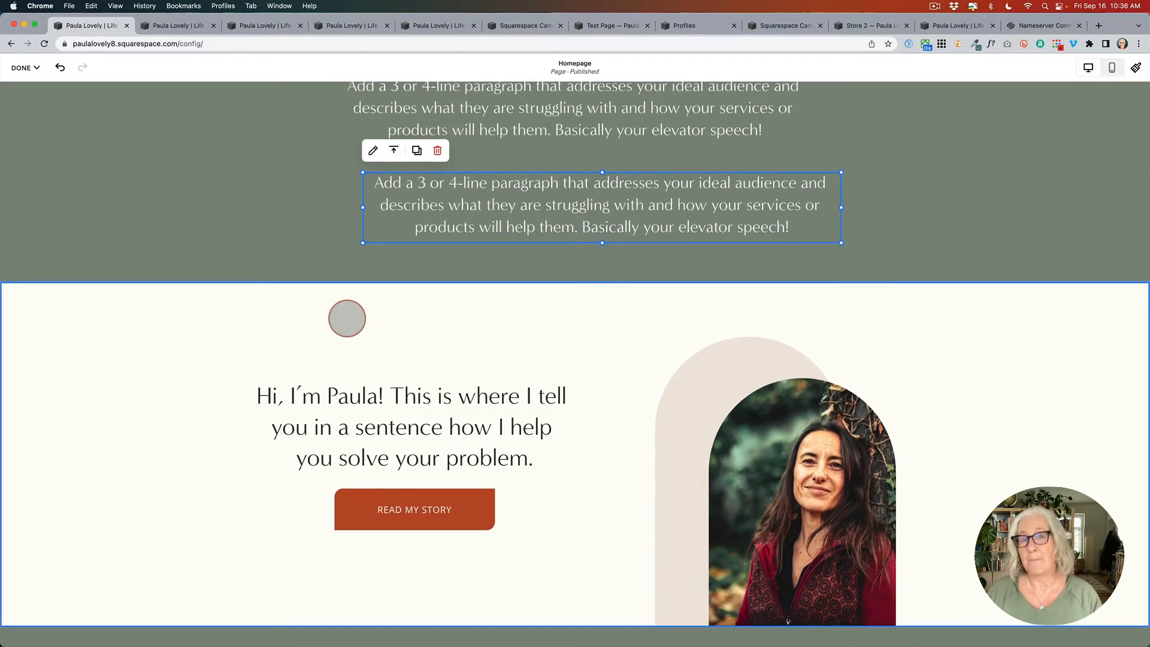
pyautogui.scroll(-3, 347, 318)
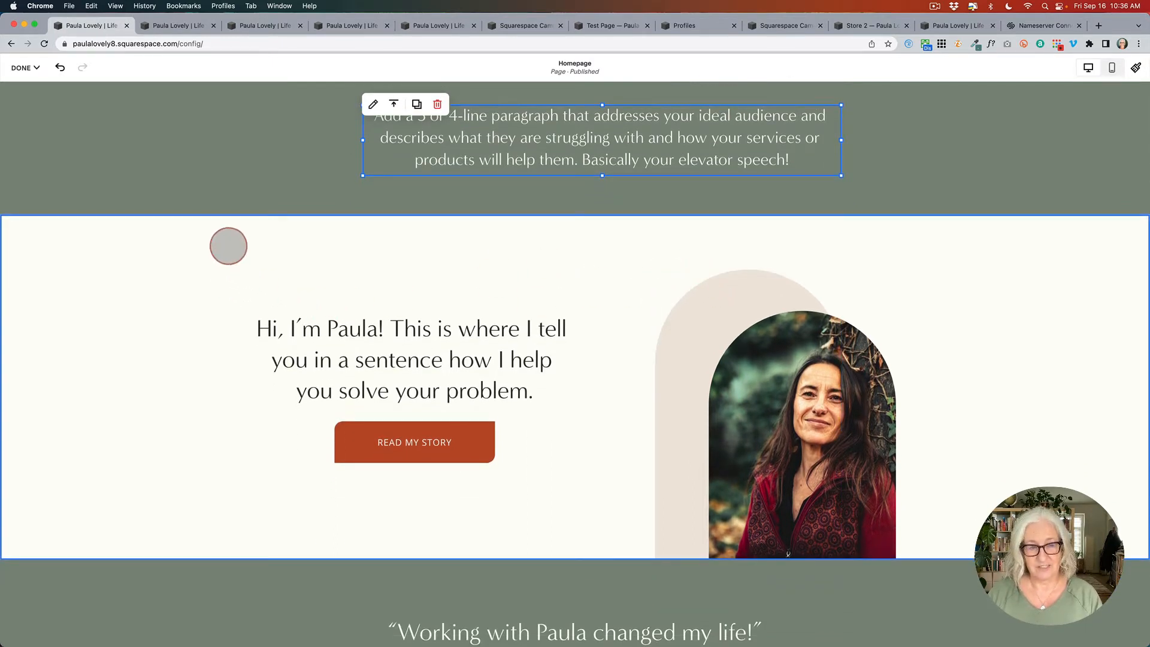
pyautogui.moveTo(228, 246); pyautogui.dragTo(933, 550)
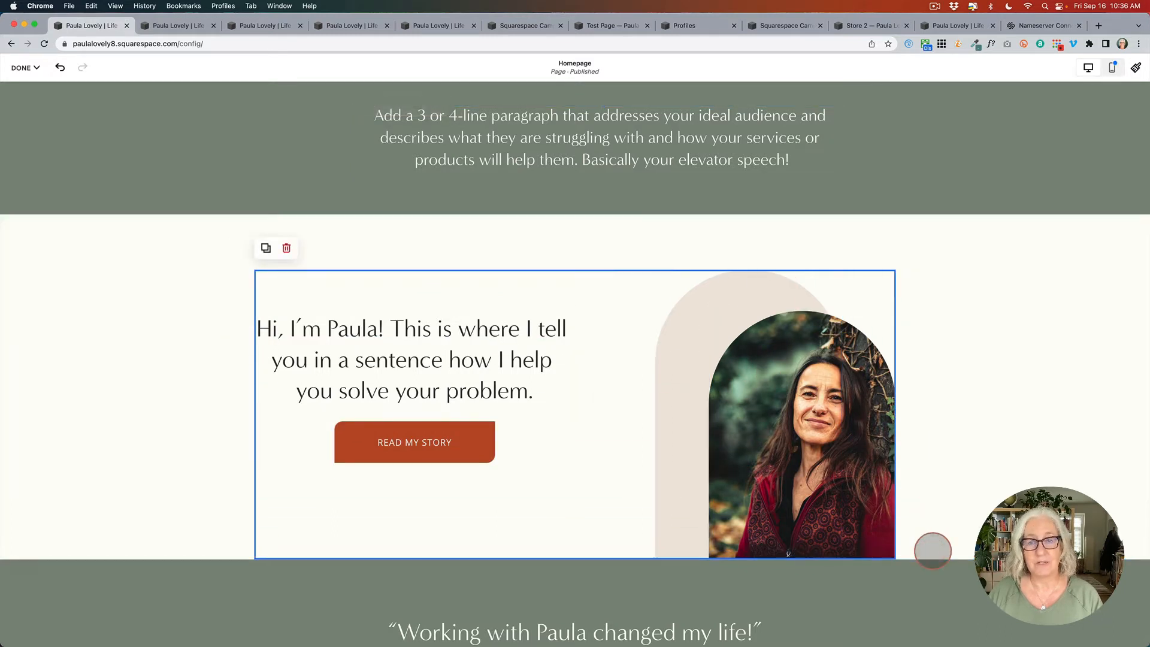
pyautogui.click(94, 292)
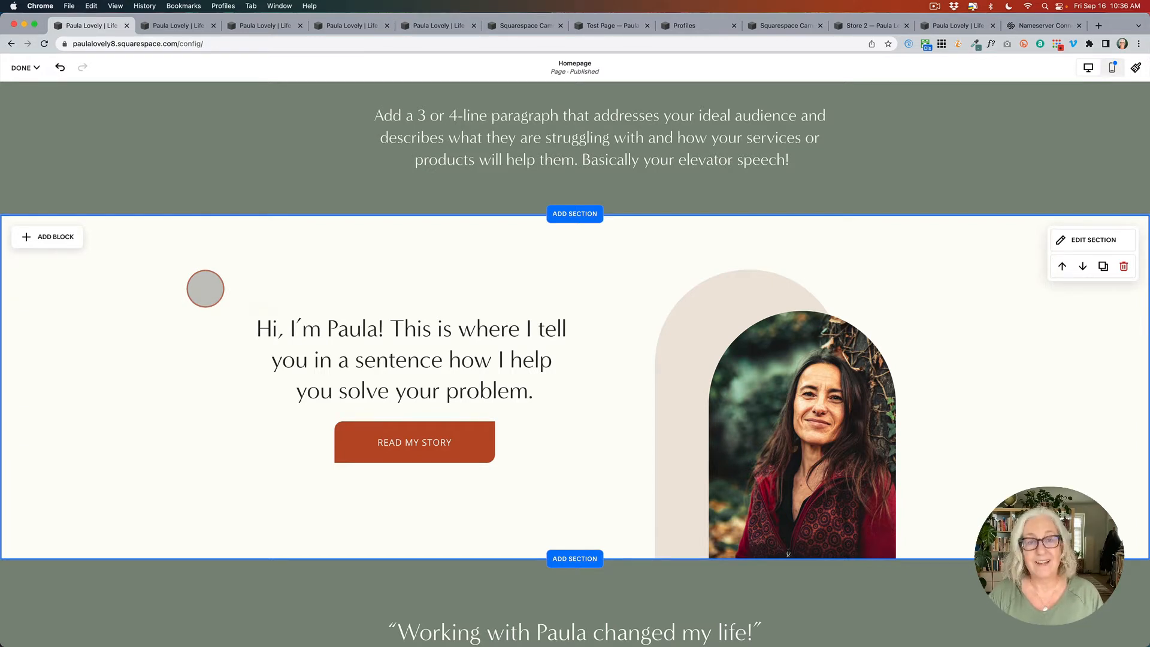
pyautogui.press('super+a')
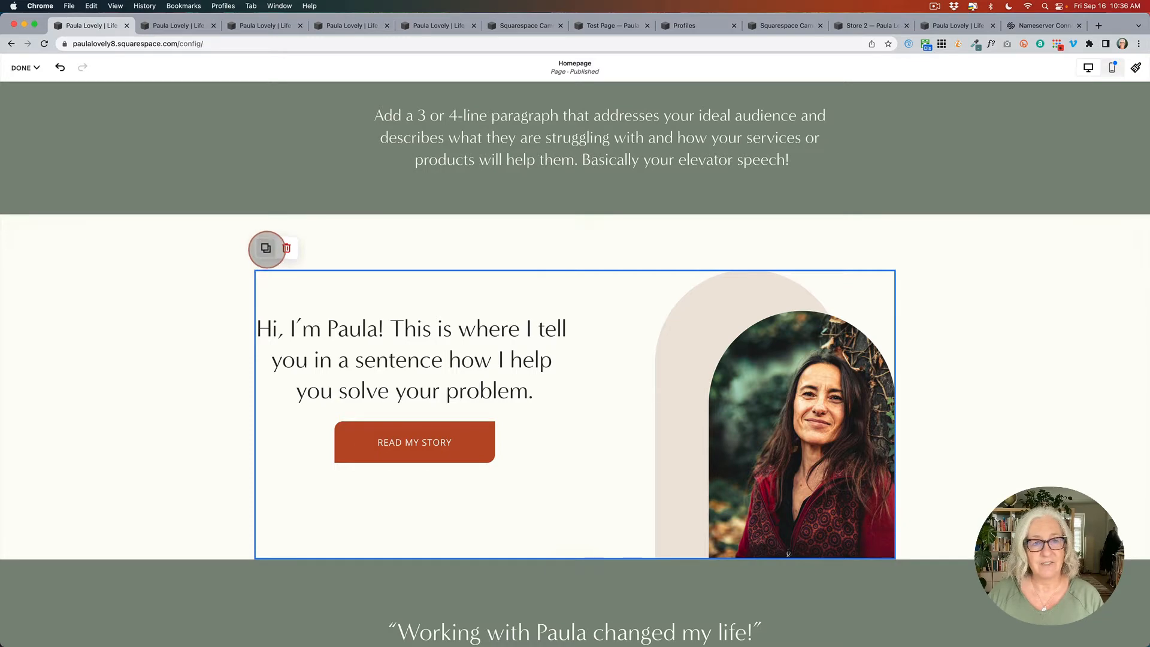
pyautogui.click(266, 247)
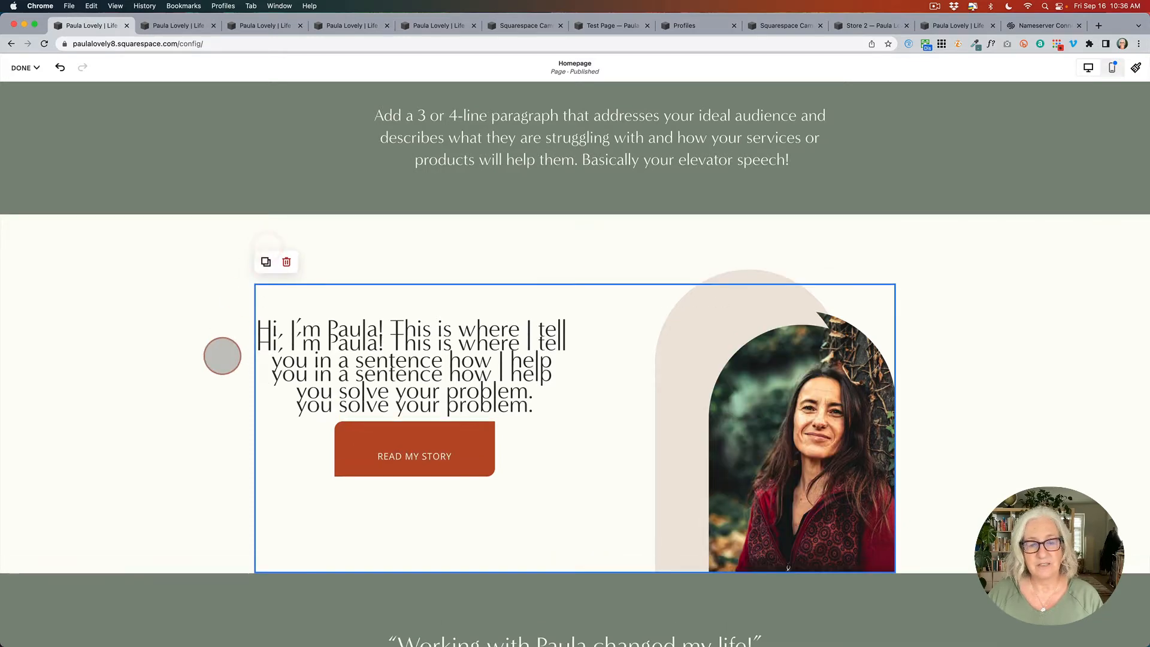
pyautogui.scroll(-5, 222, 356)
pyautogui.moveTo(360, 354); pyautogui.dragTo(364, 518)
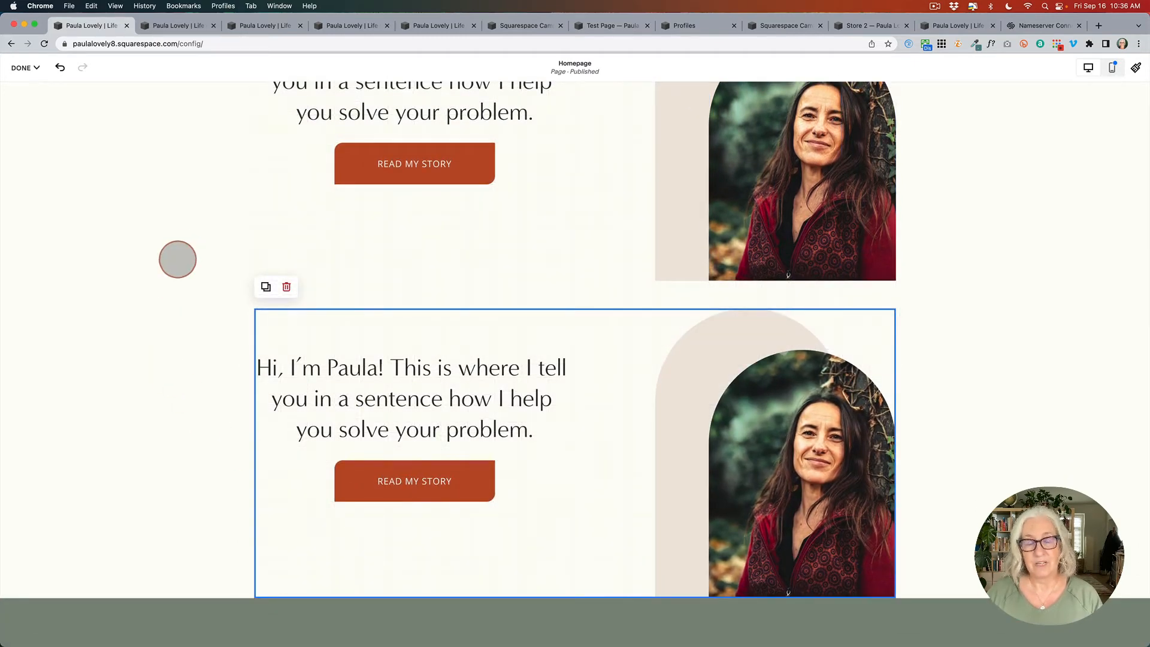
pyautogui.scroll(5, 177, 259)
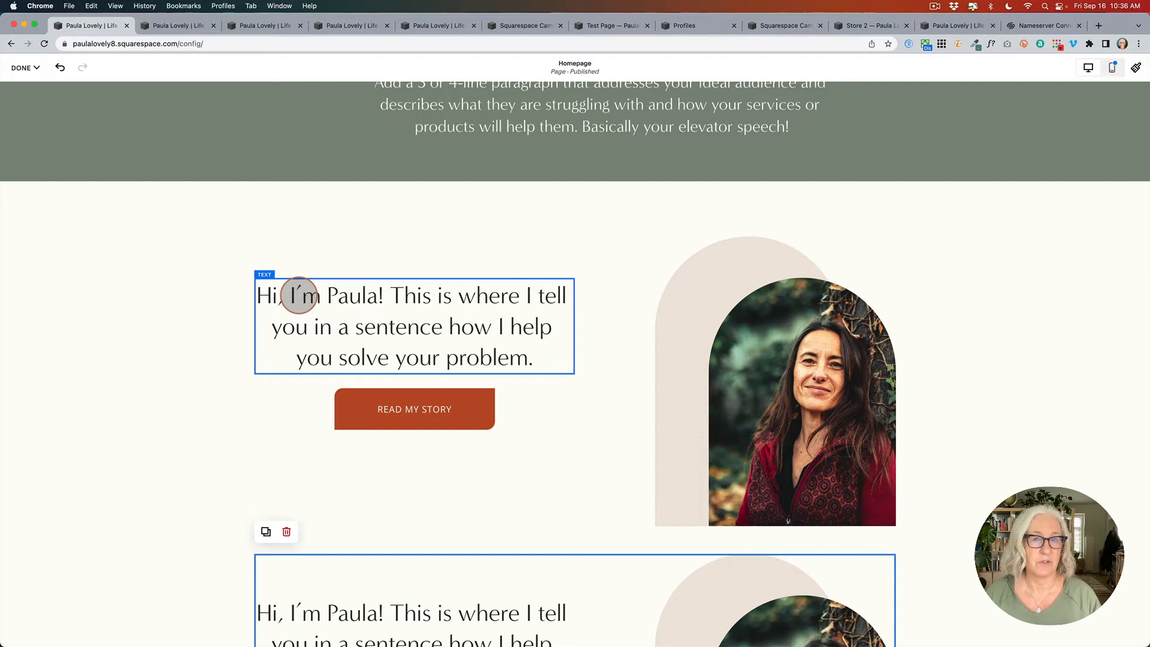
# In the browser tab with the mobile layout, move the introduction text block between the portrait and the READ MY STORY button.
pyautogui.click(178, 25)
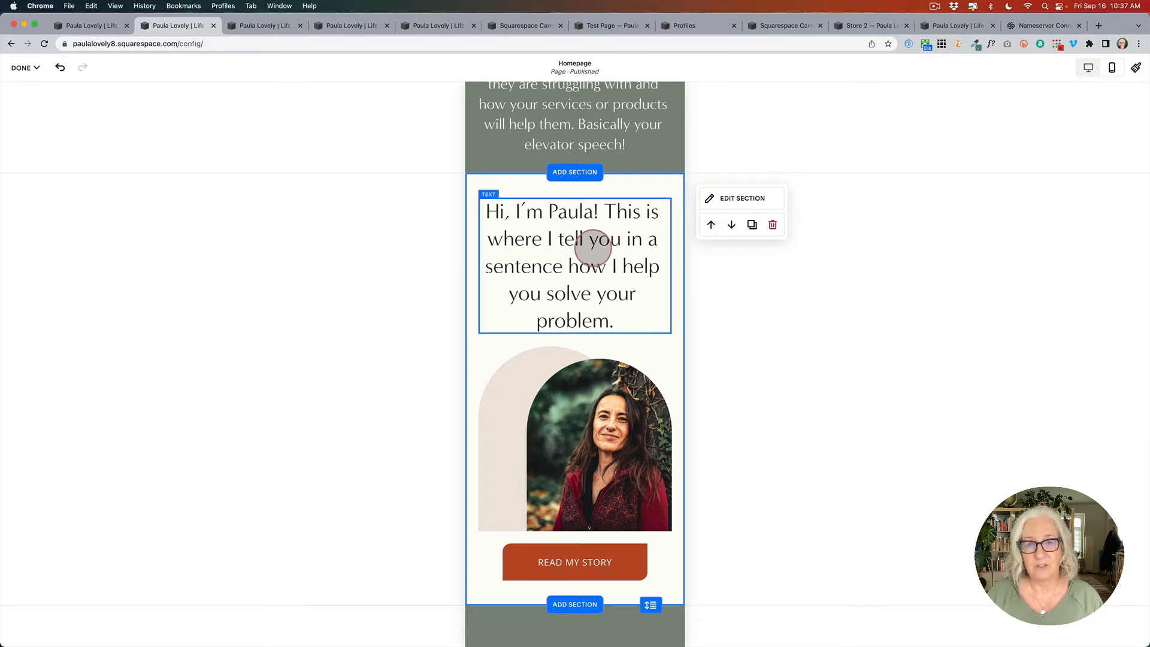
pyautogui.click(591, 245)
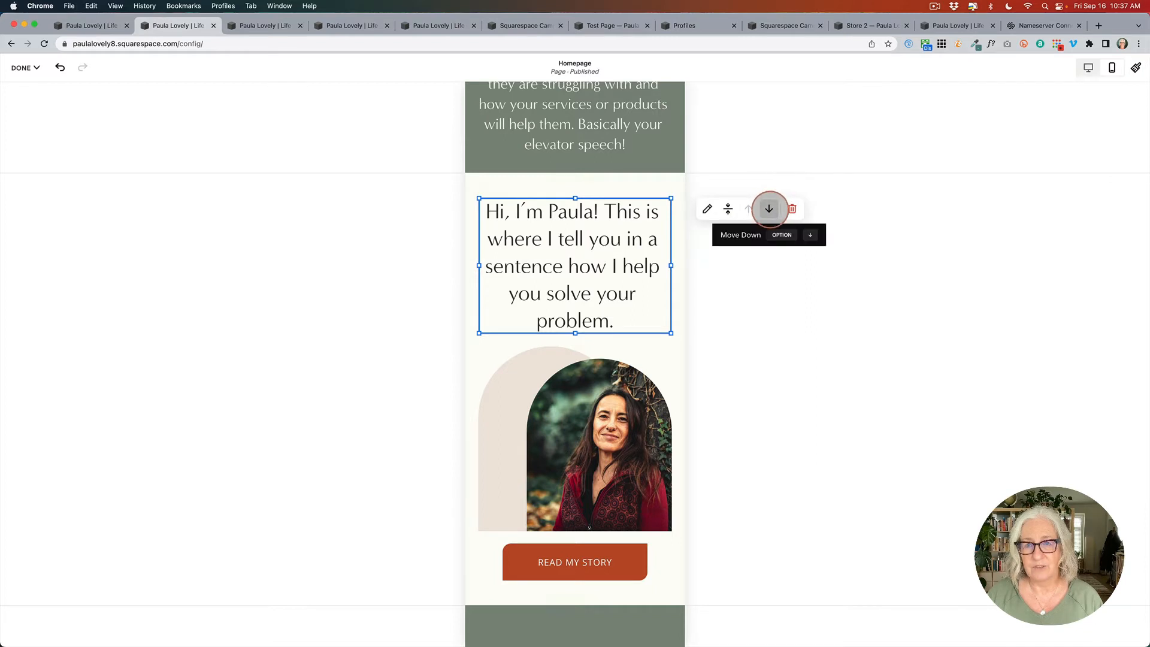
pyautogui.click(769, 208)
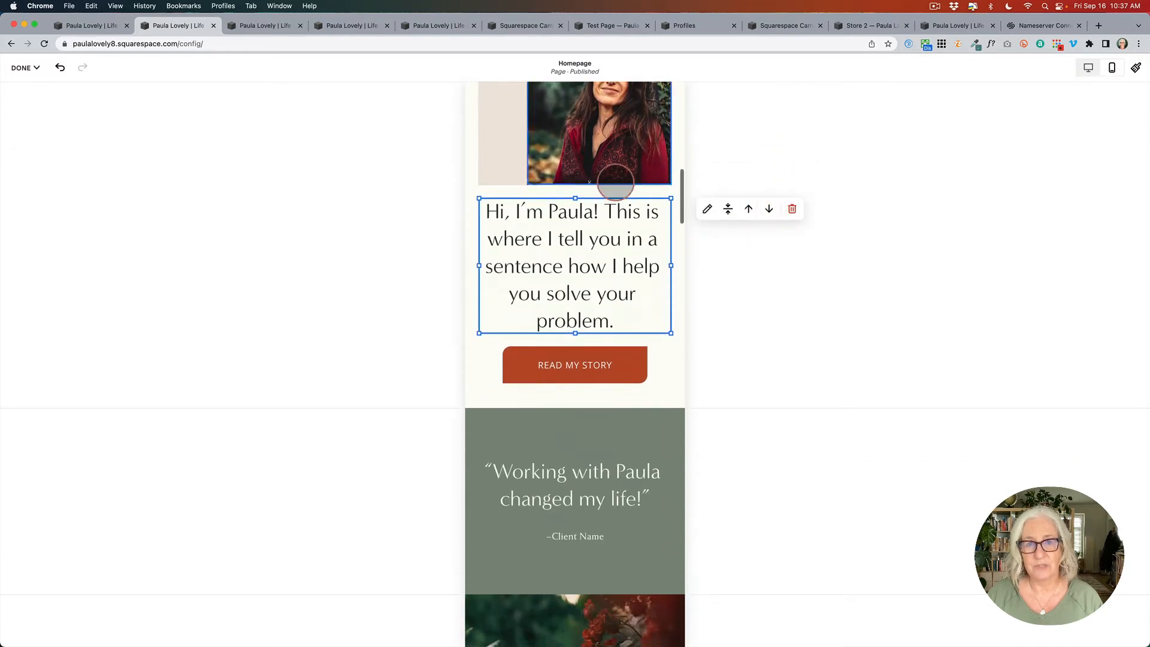
pyautogui.scroll(3, 557, 262)
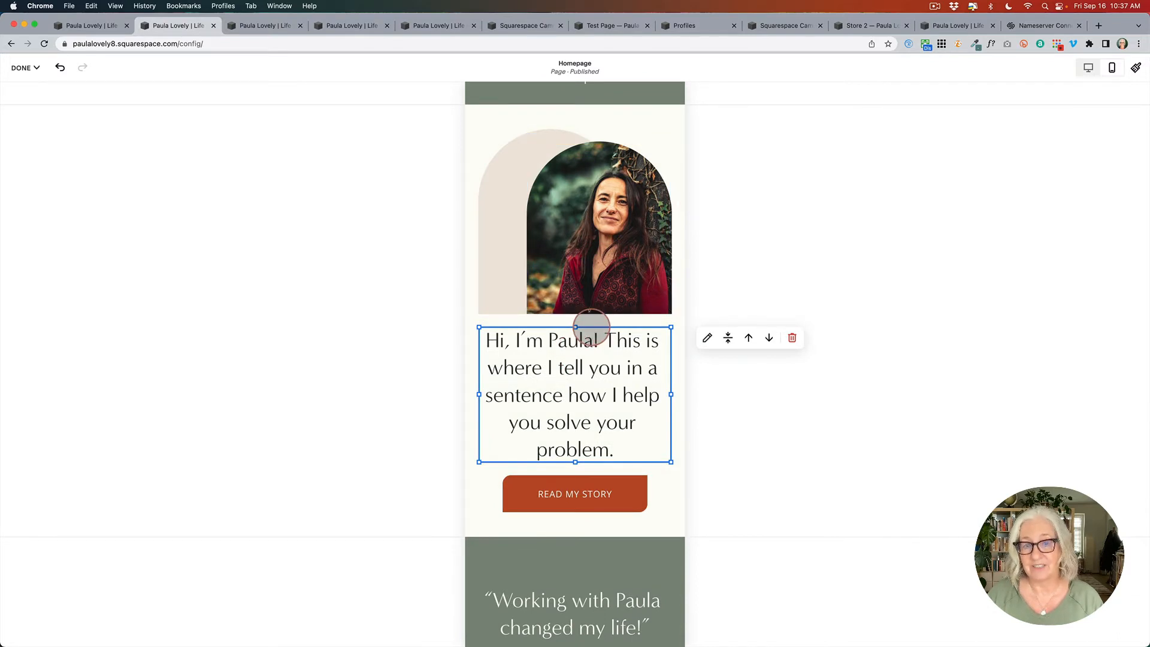
pyautogui.click(770, 338)
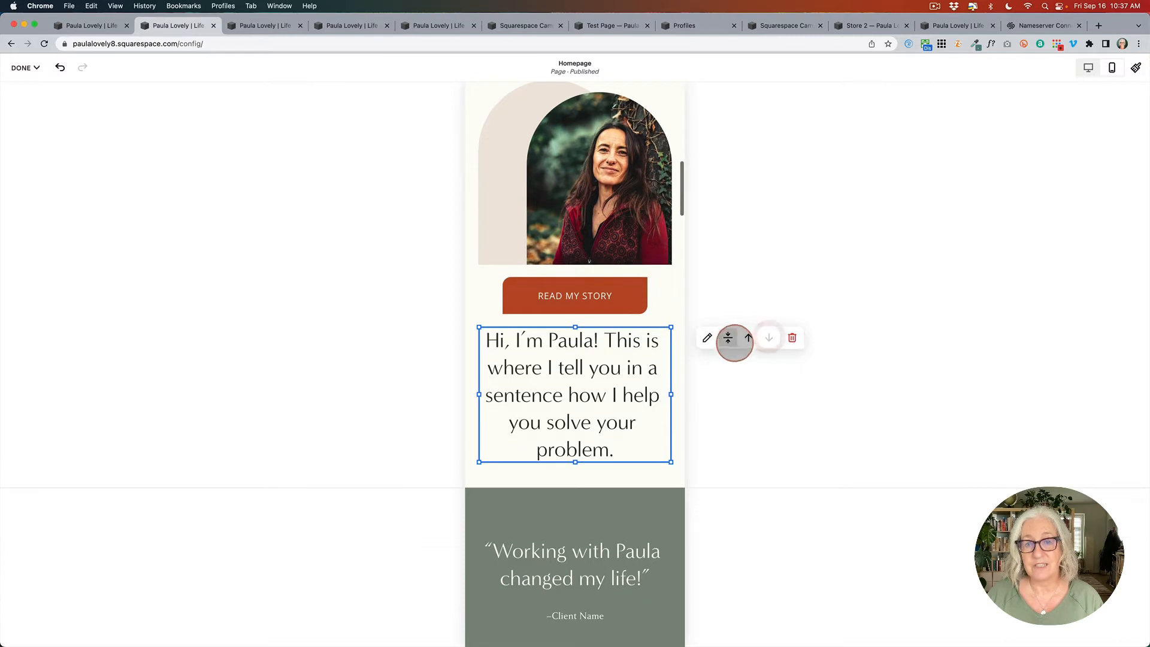
pyautogui.click(749, 338)
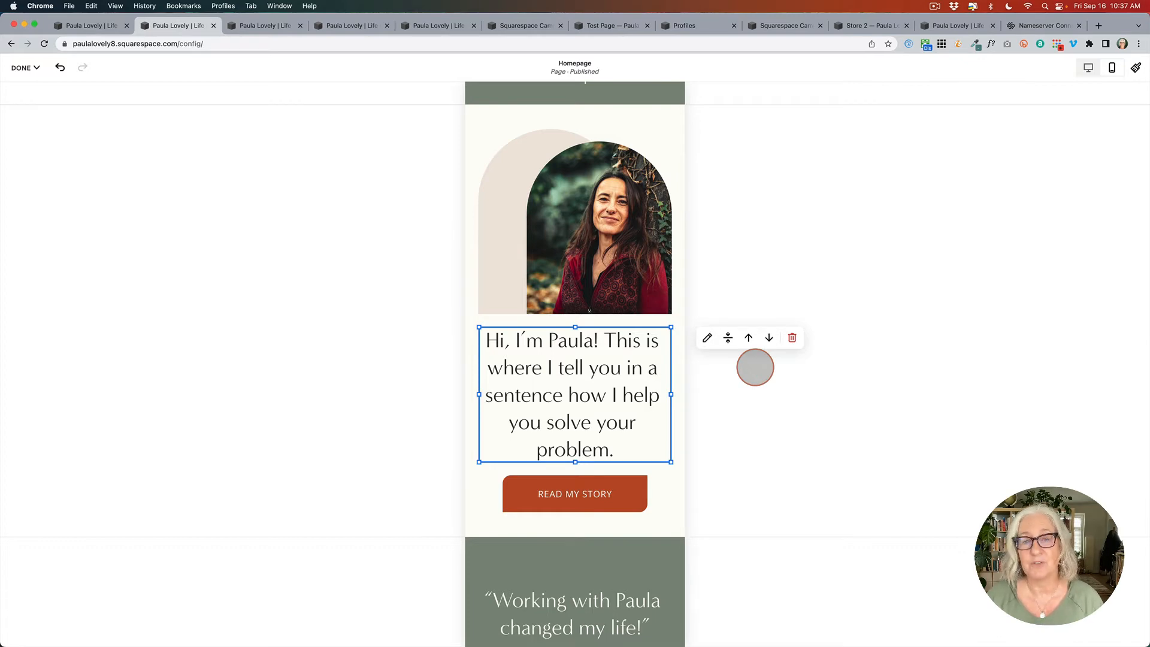
# In the third browser tab, widen the elevator-speech paragraph block by one grid column and centre it under the divider line.
pyautogui.click(270, 27)
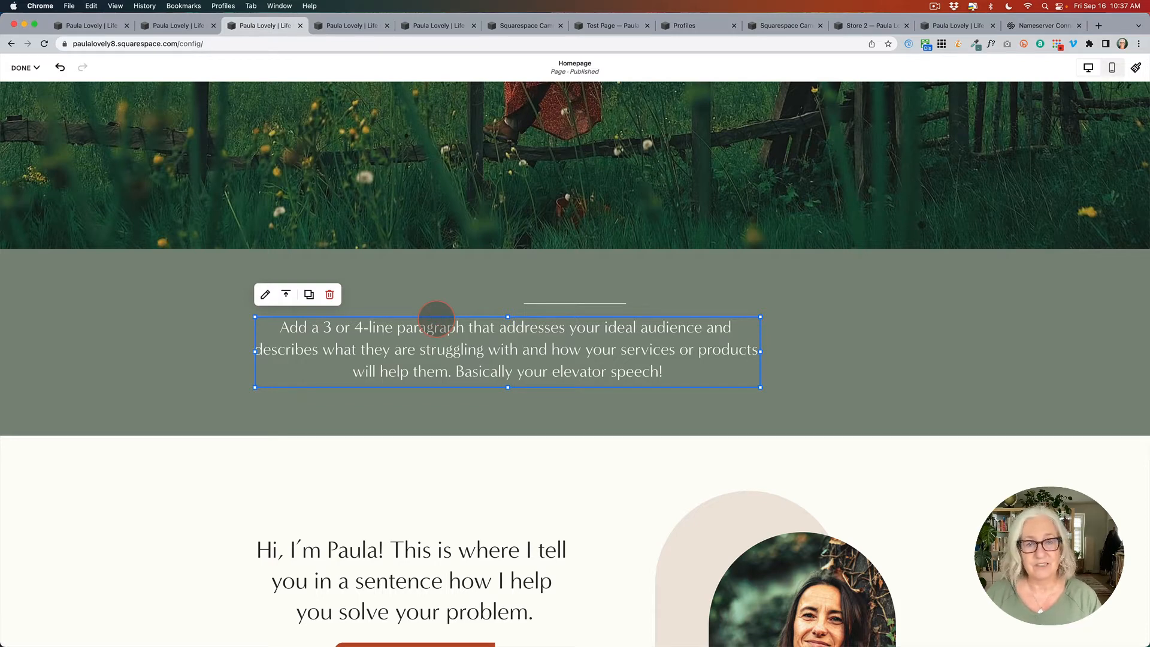
pyautogui.moveTo(436, 318); pyautogui.dragTo(800, 336)
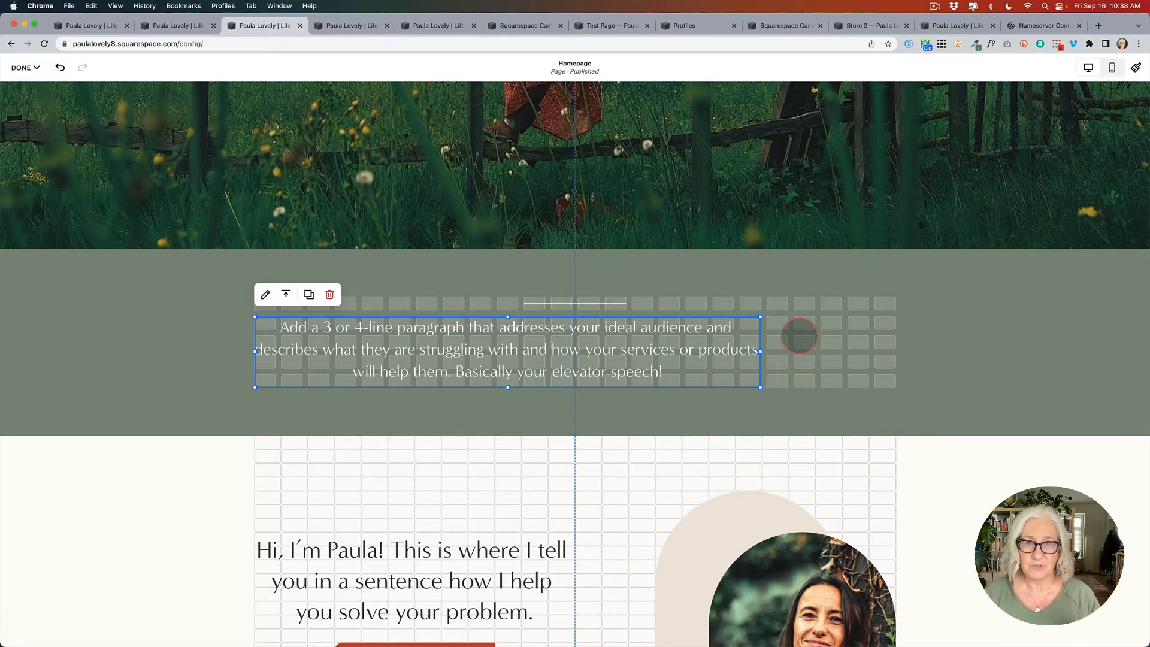
pyautogui.moveTo(799, 336)
pyautogui.mouseDown()
pyautogui.moveTo(779, 321)
pyautogui.moveTo(868, 326)
pyautogui.moveTo(783, 358)
pyautogui.moveTo(758, 352)
pyautogui.moveTo(786, 353)
pyautogui.mouseUp()
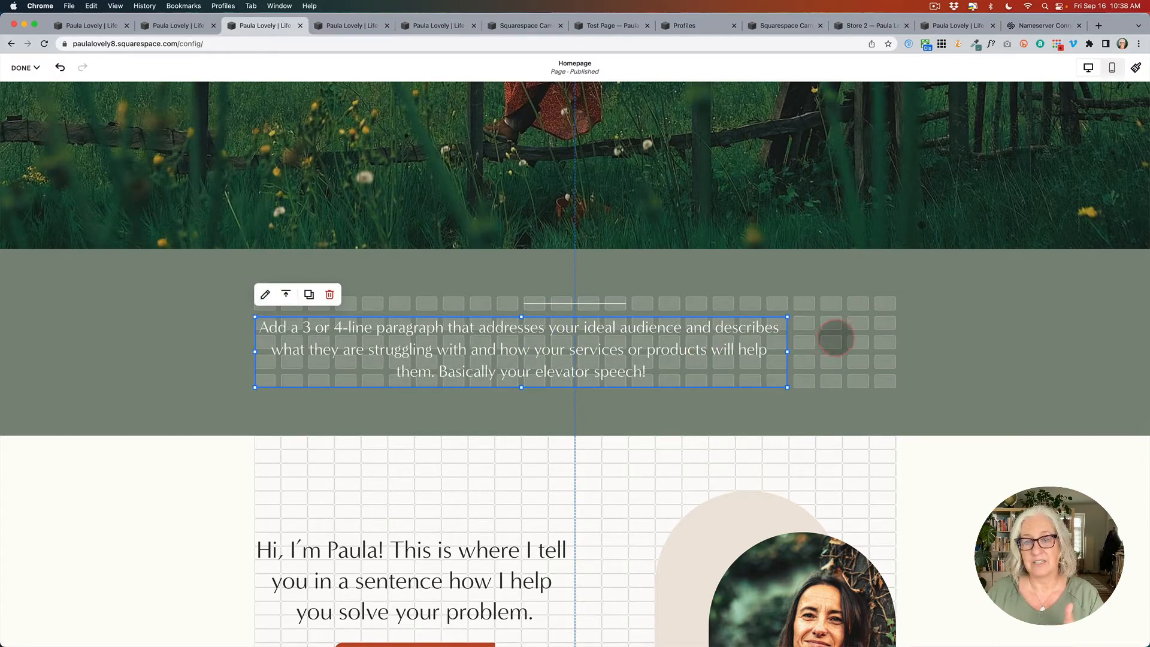
pyautogui.moveTo(788, 353); pyautogui.dragTo(761, 354)
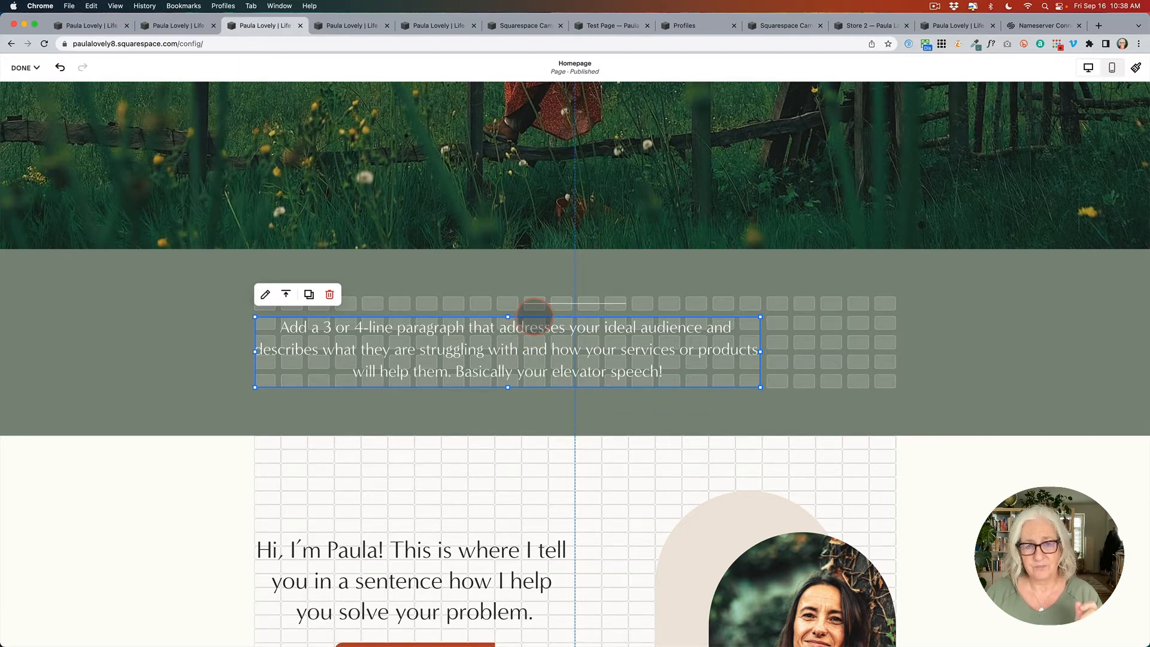
pyautogui.moveTo(533, 314); pyautogui.dragTo(592, 318)
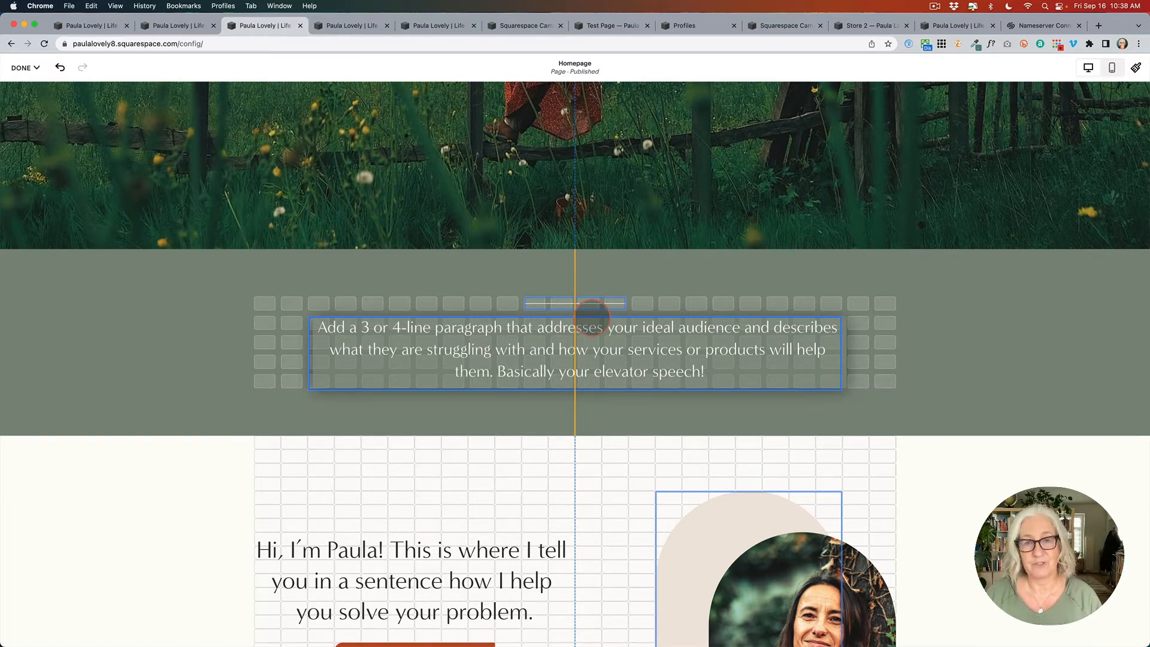
pyautogui.moveTo(592, 316); pyautogui.dragTo(591, 320)
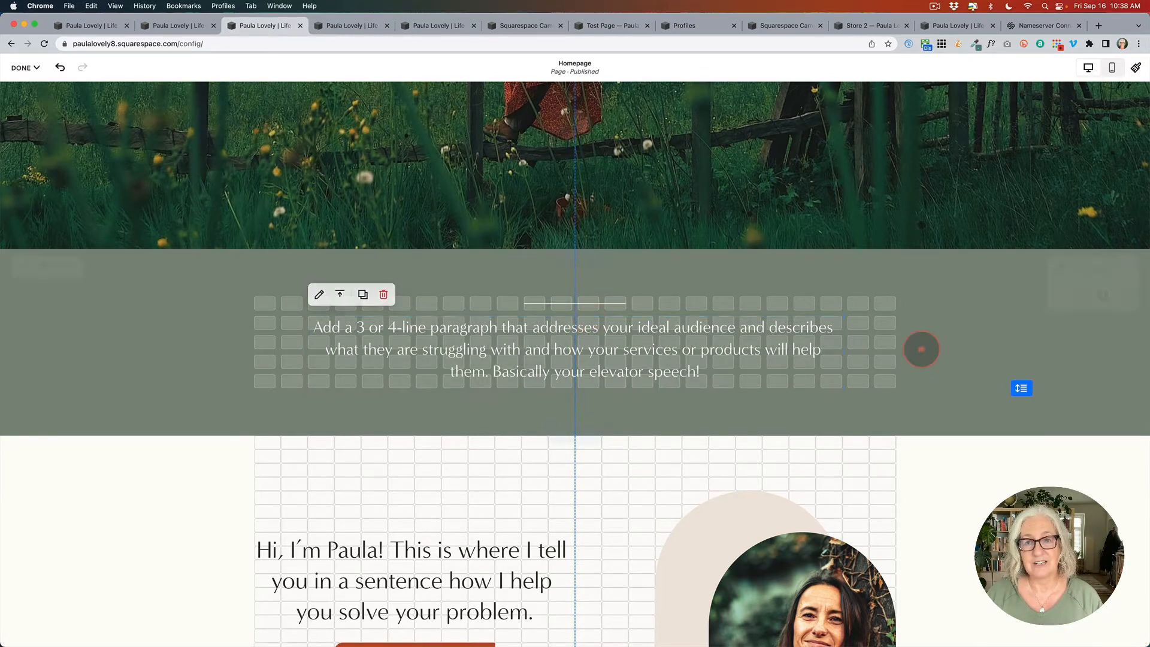
pyautogui.click(922, 349)
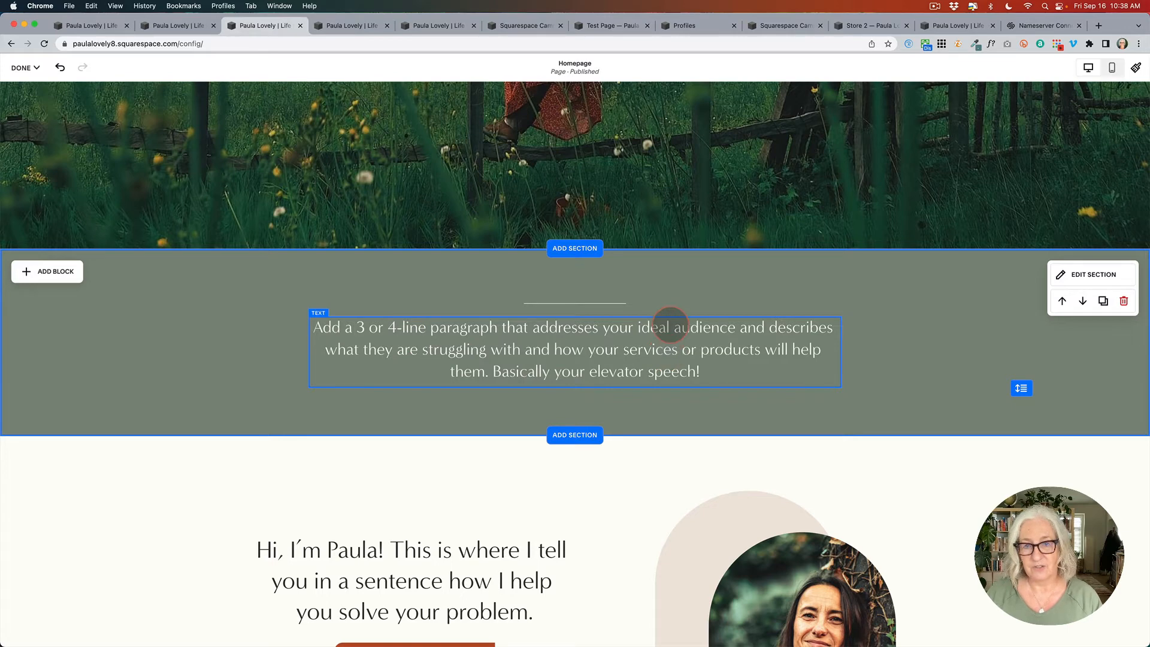
# Narrow the elevator-speech paragraph block by two grid columns from its right edge and centre it again in the section.
pyautogui.click(671, 320)
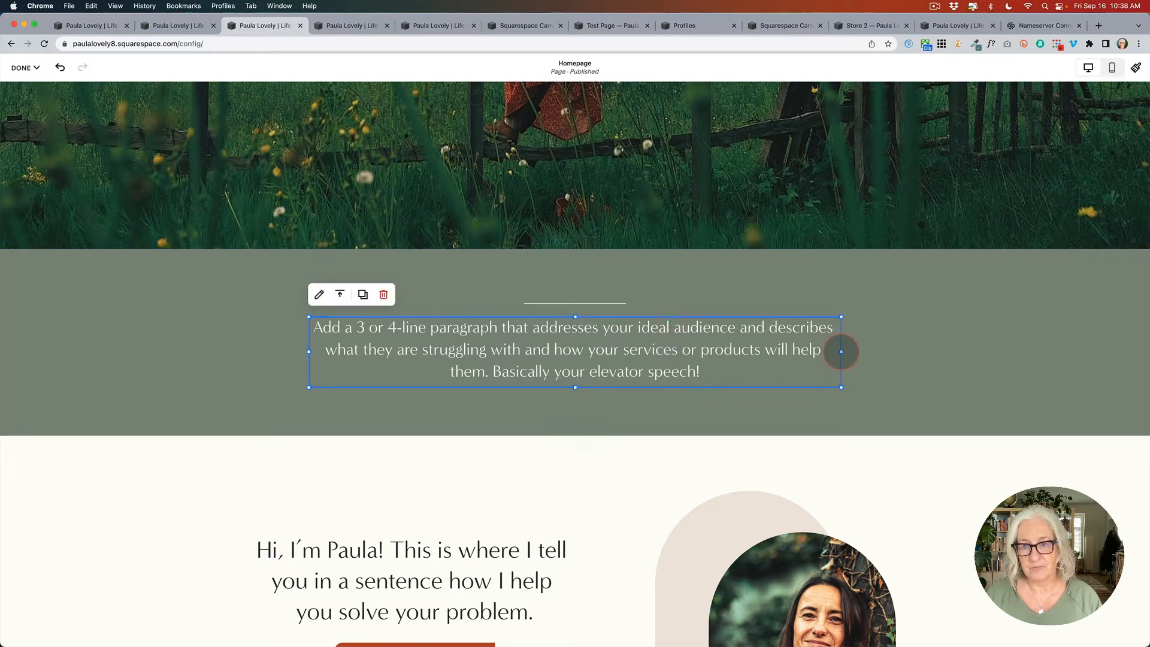
pyautogui.moveTo(841, 351); pyautogui.dragTo(790, 350)
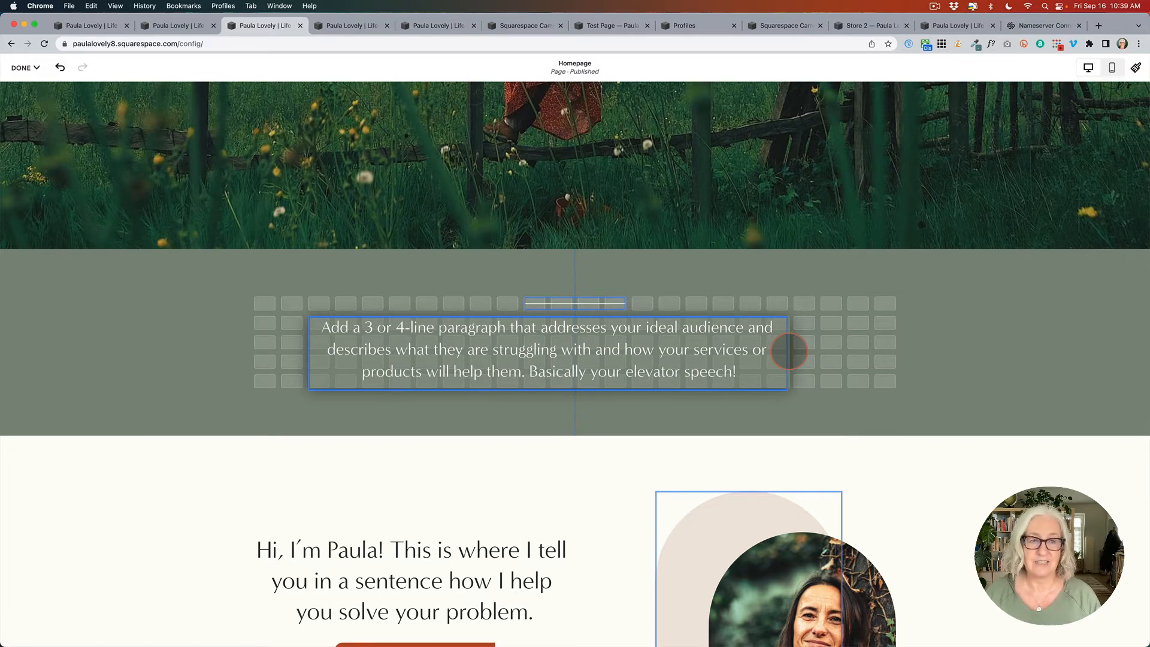
pyautogui.moveTo(789, 351); pyautogui.dragTo(788, 351)
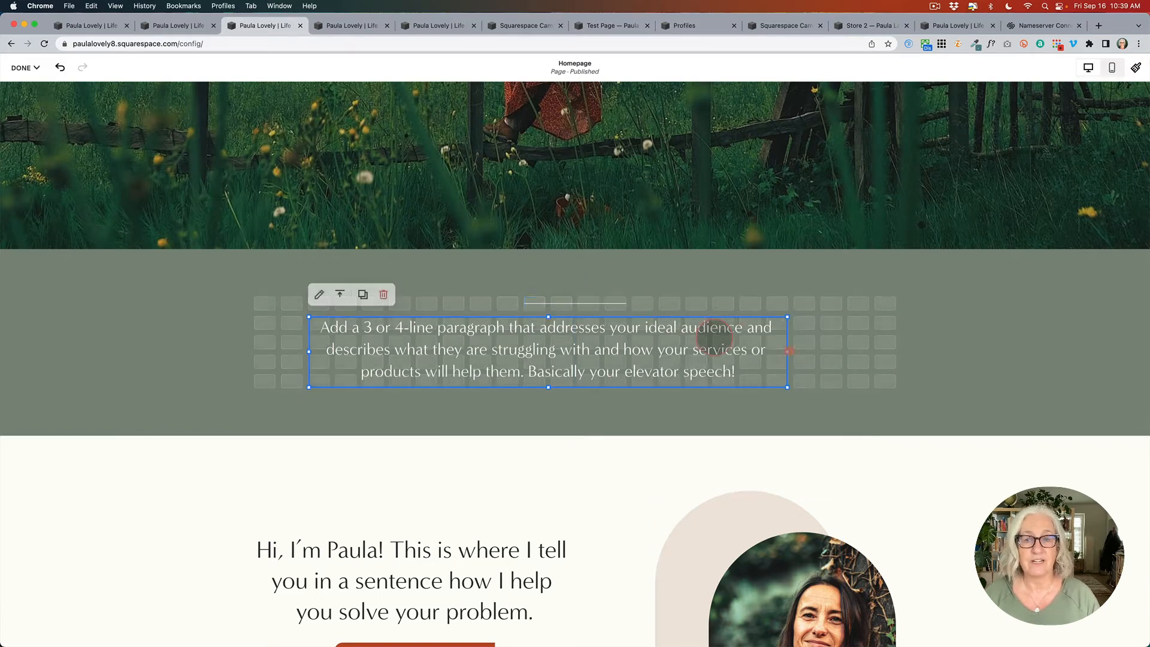
pyautogui.moveTo(668, 316); pyautogui.dragTo(691, 317)
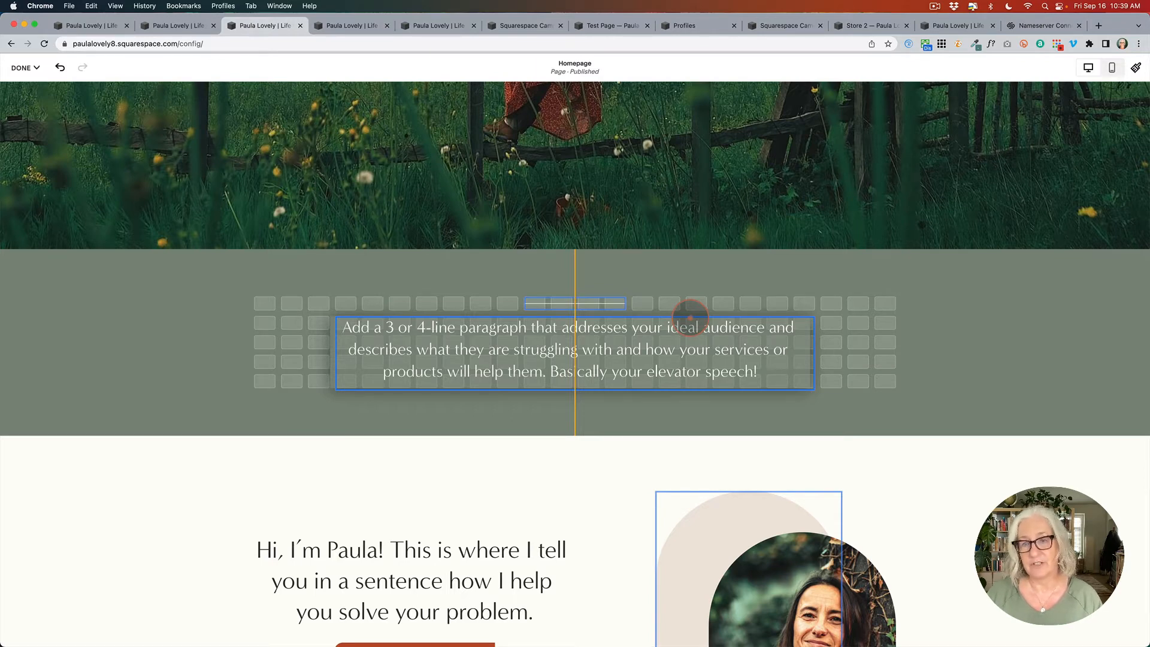
pyautogui.moveTo(690, 317); pyautogui.dragTo(690, 317)
pyautogui.click(942, 378)
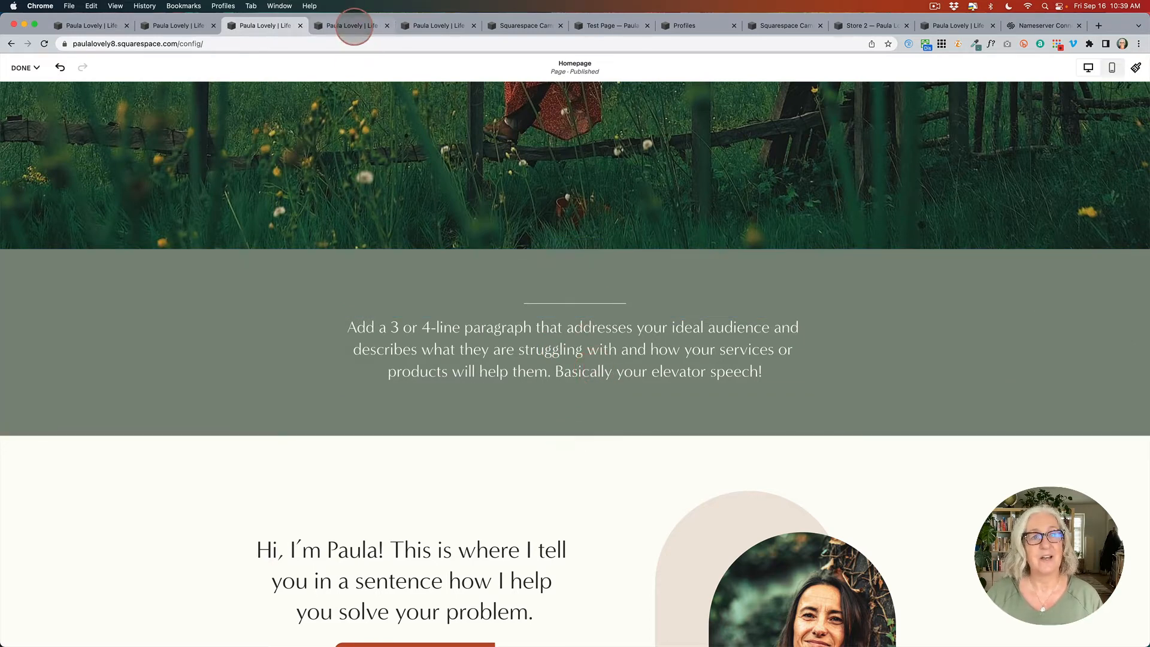
# In the fourth browser tab, apply the parallax image effect to the hero section's background image and preview it over the page.
pyautogui.click(355, 26)
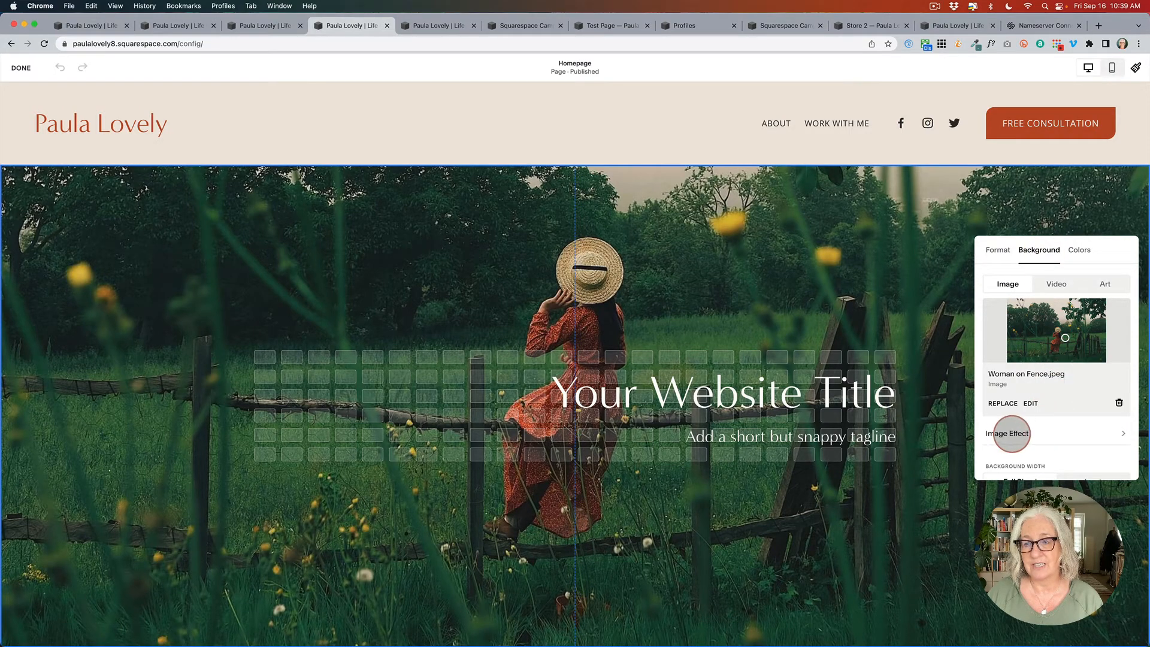
pyautogui.click(1006, 434)
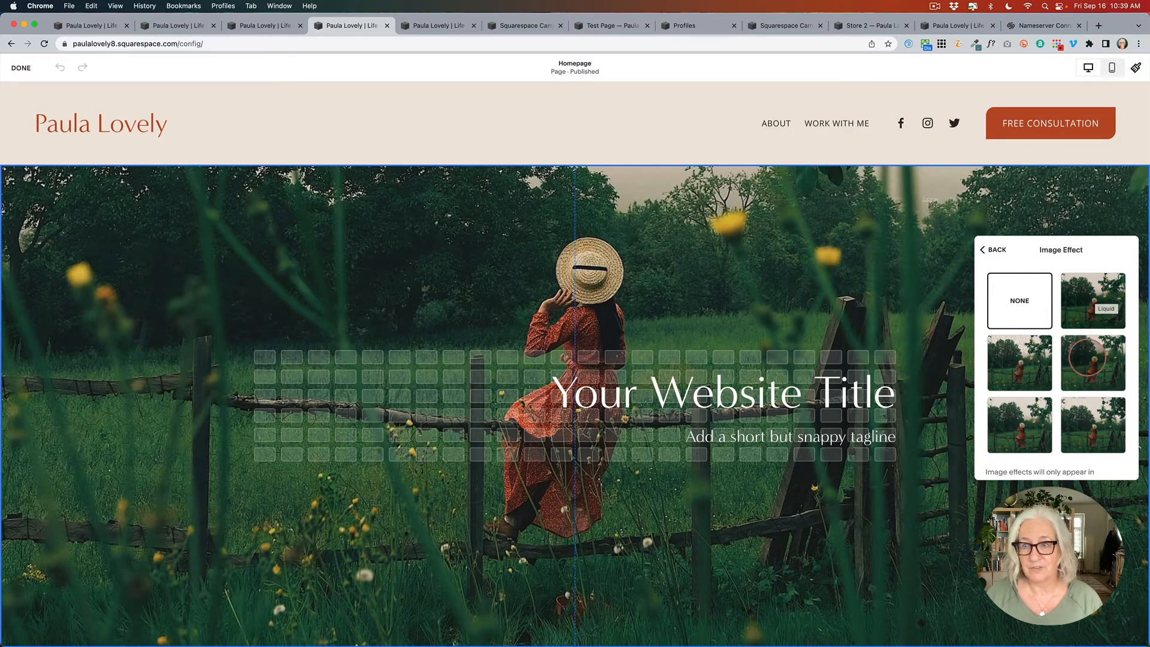
pyautogui.click(1088, 360)
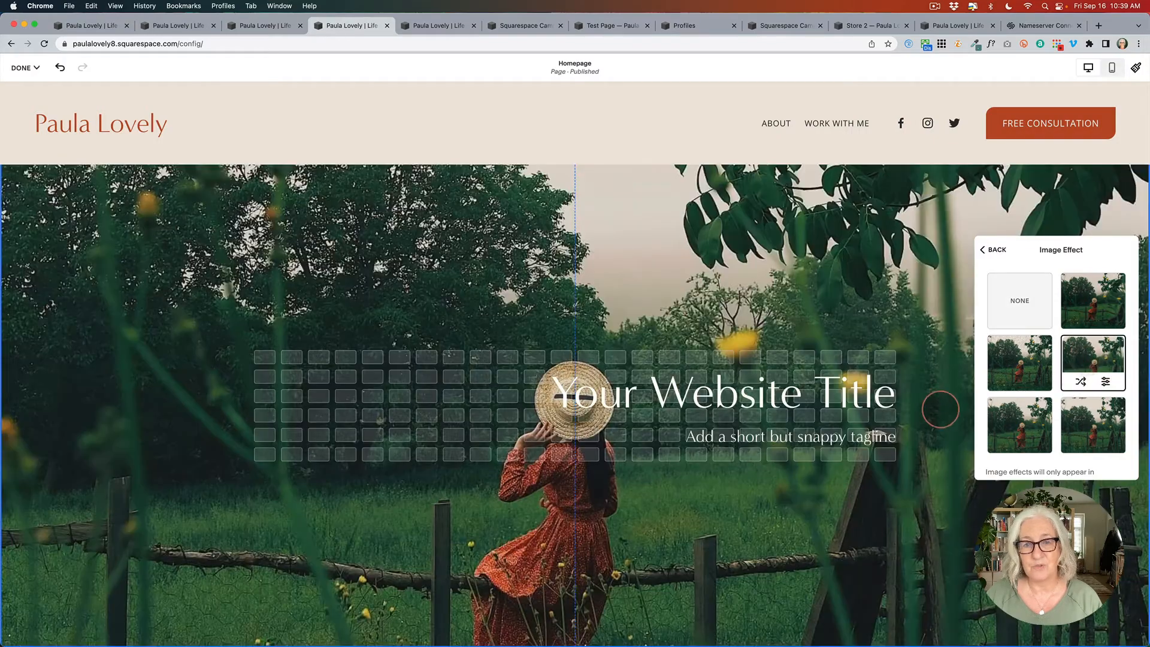
pyautogui.scroll(-5, 941, 410)
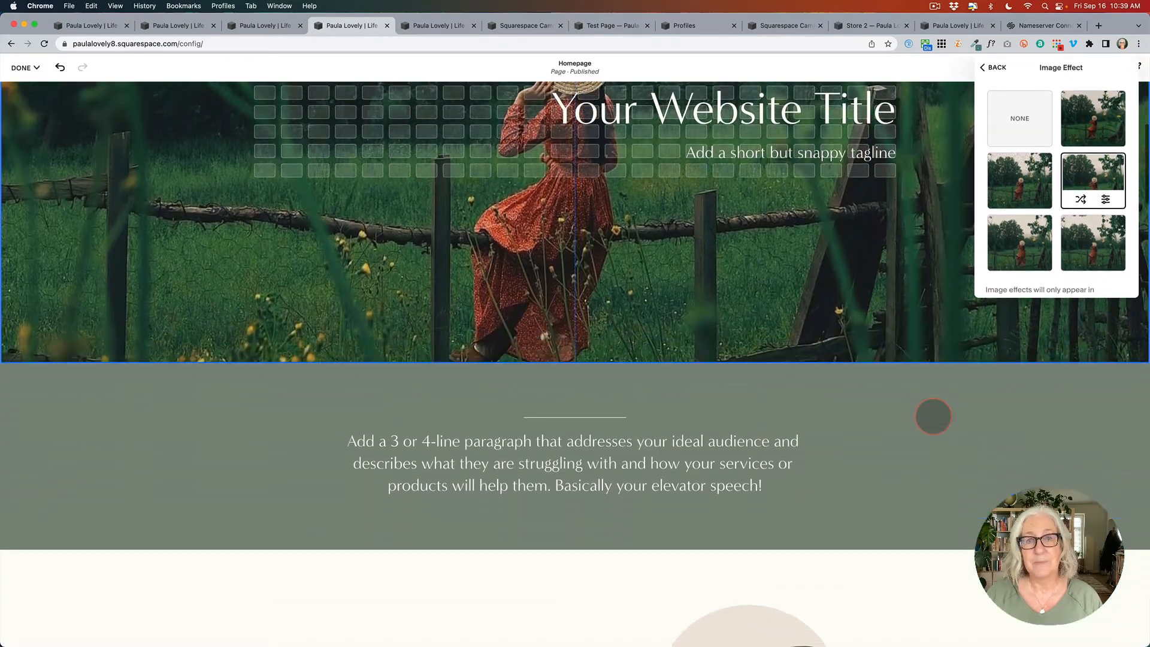
pyautogui.scroll(-2, 933, 416)
pyautogui.scroll(7, 933, 415)
pyautogui.scroll(-3, 933, 416)
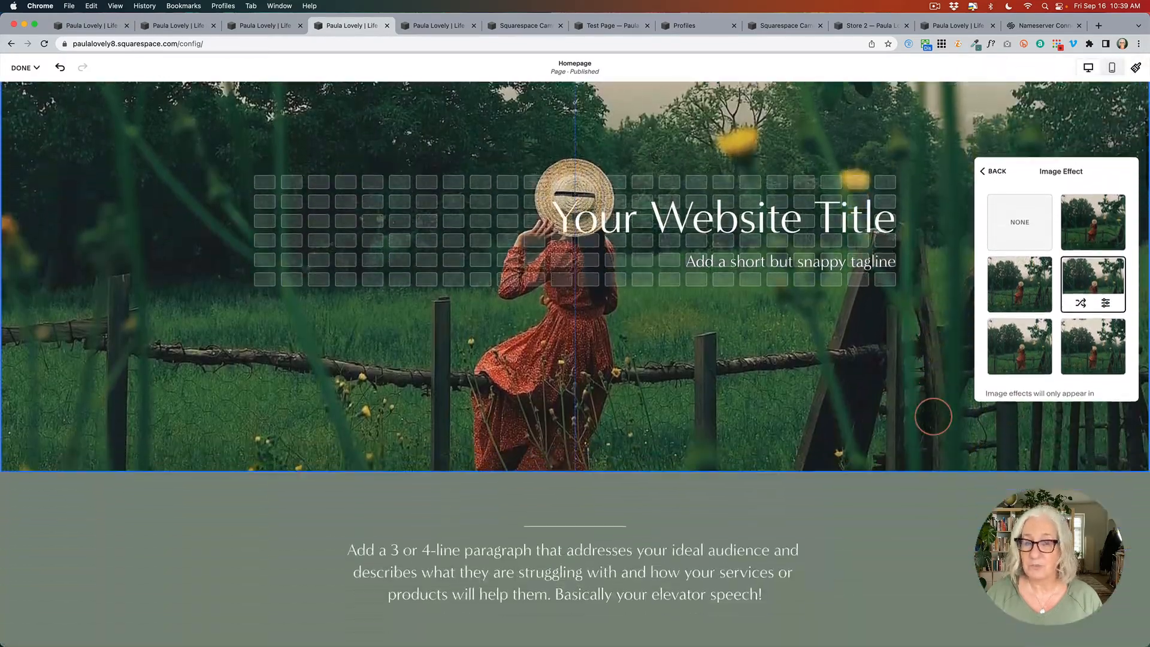
pyautogui.scroll(-1, 933, 416)
pyautogui.scroll(3, 933, 415)
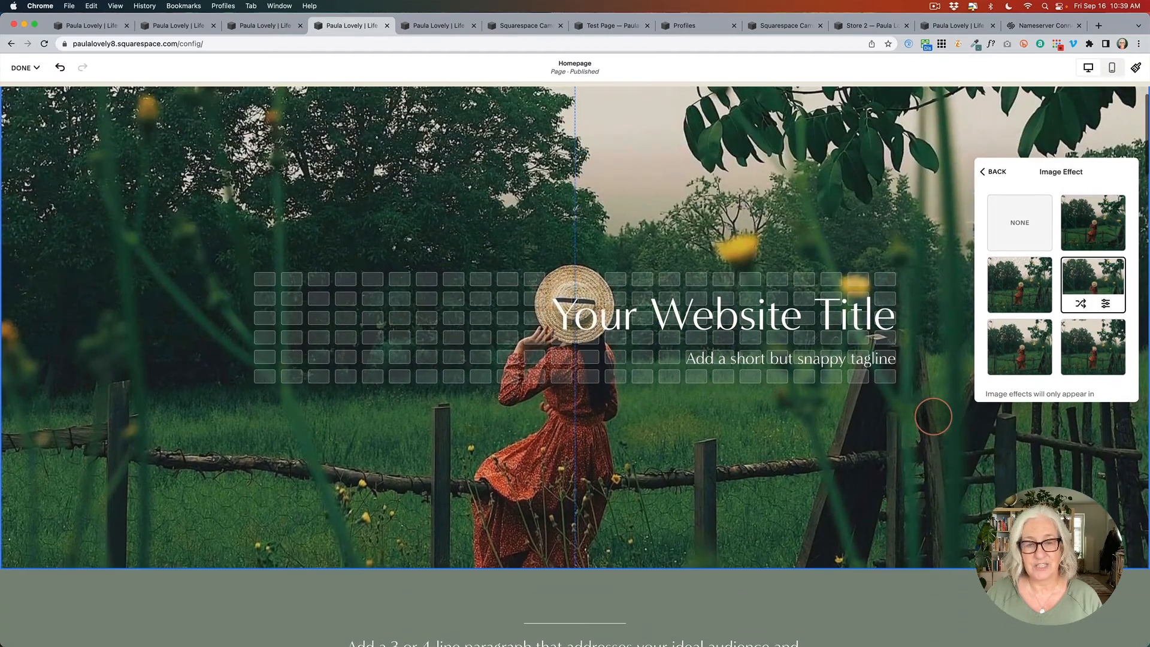
pyautogui.scroll(-4, 933, 416)
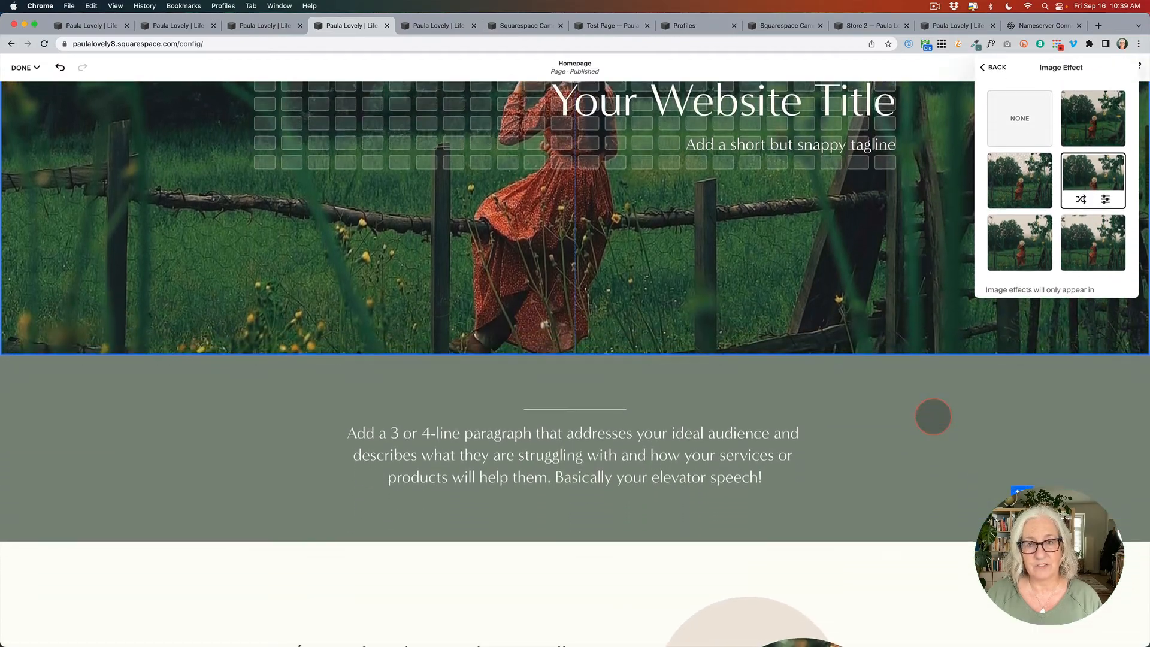
# Preview the hero background's parallax effect over the page, examine its Parallax intensity and angle settings, and return to the background options.
pyautogui.scroll(-2, 933, 415)
pyautogui.scroll(7, 933, 416)
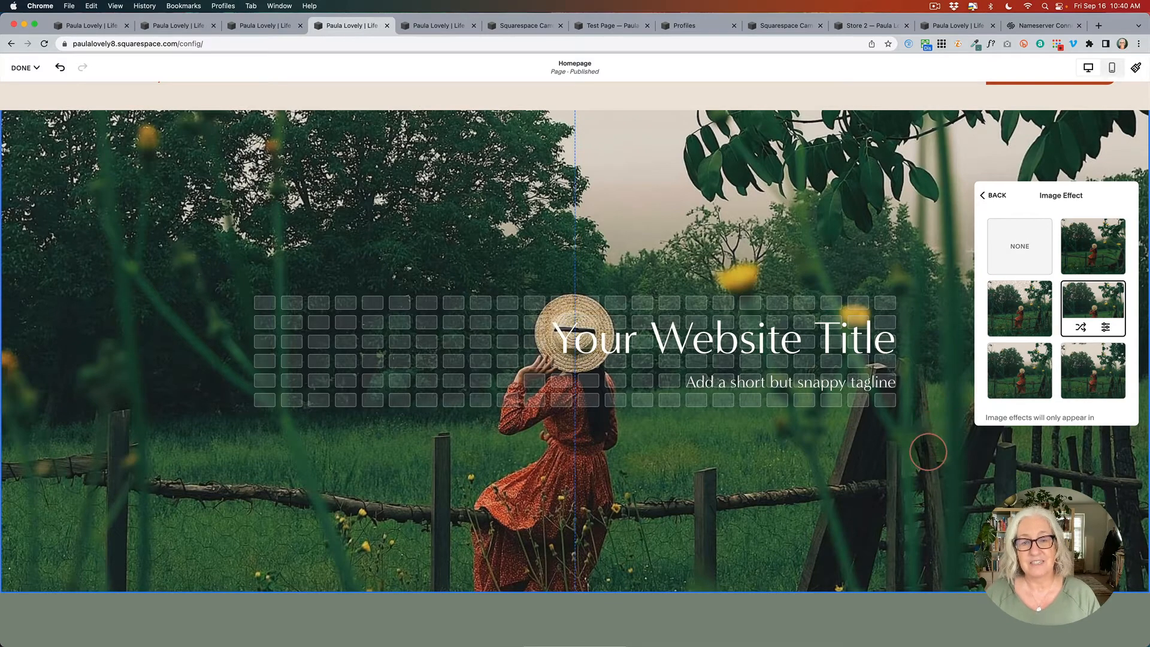
pyautogui.scroll(-1, 930, 452)
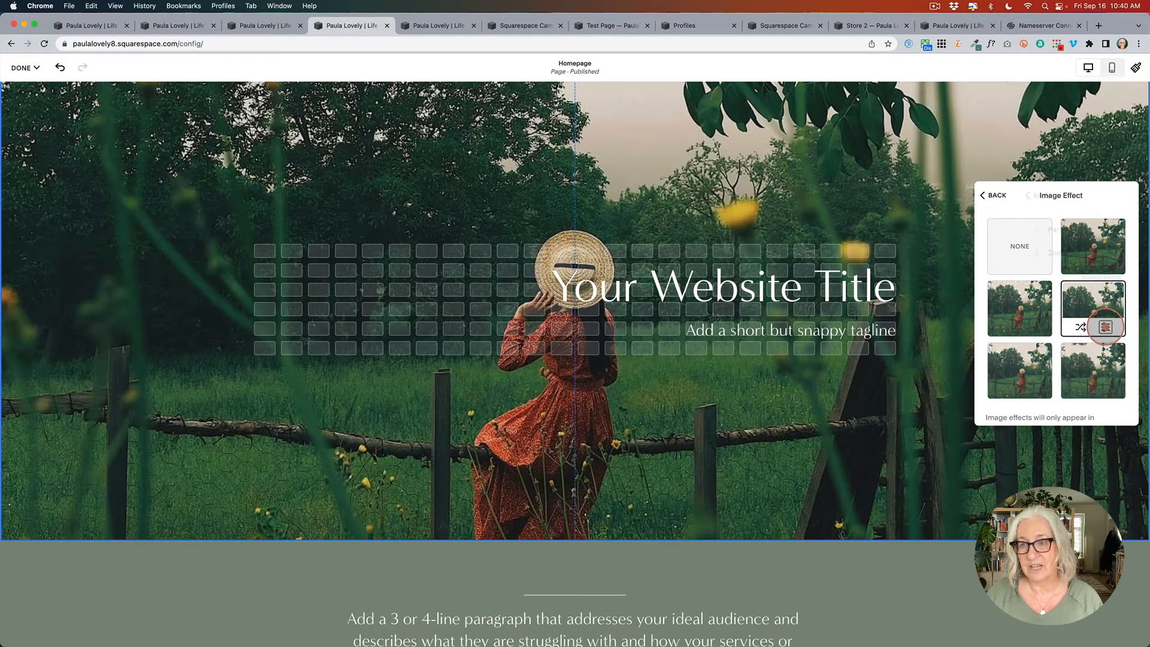
pyautogui.click(1105, 327)
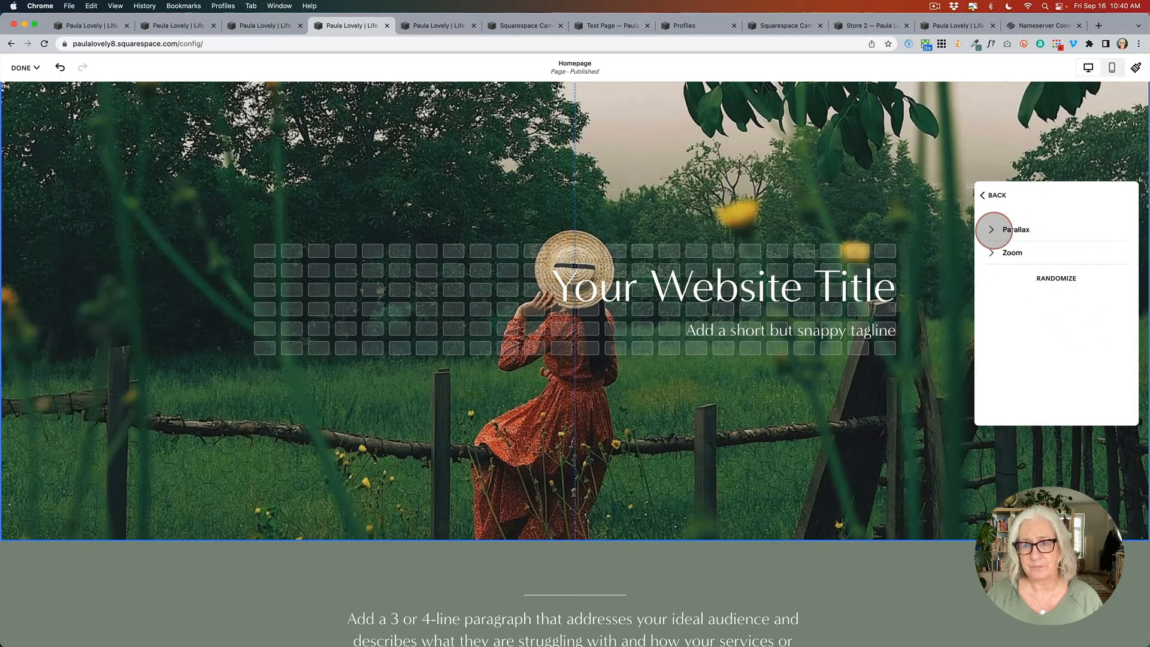
pyautogui.click(998, 228)
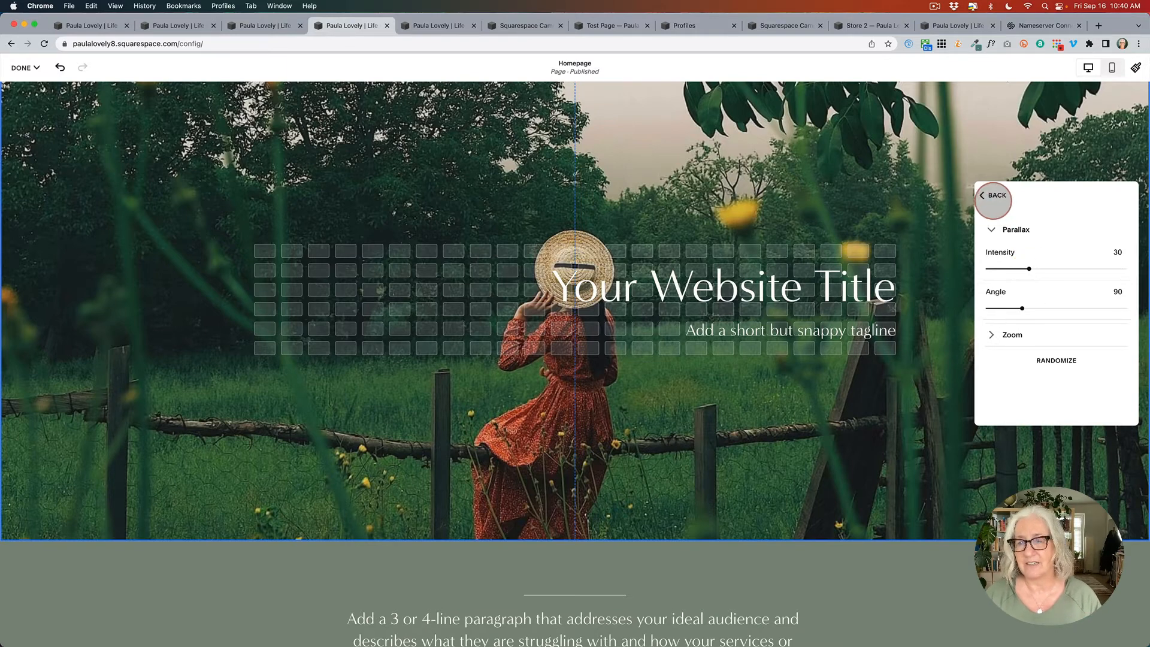
pyautogui.click(984, 194)
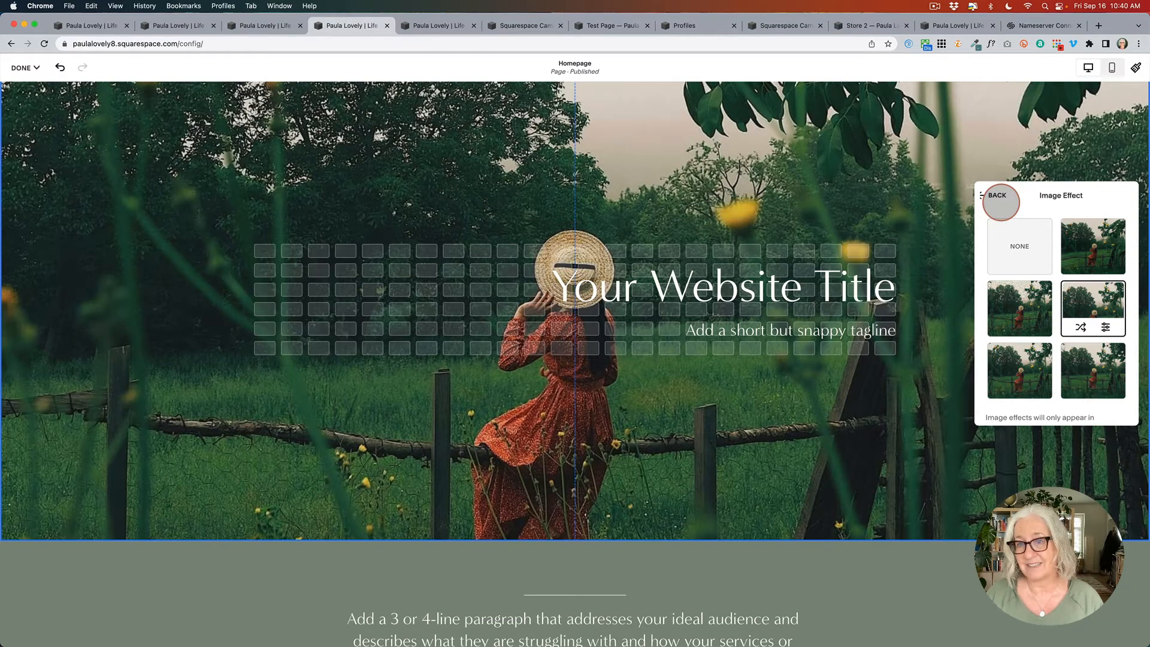
pyautogui.click(1000, 199)
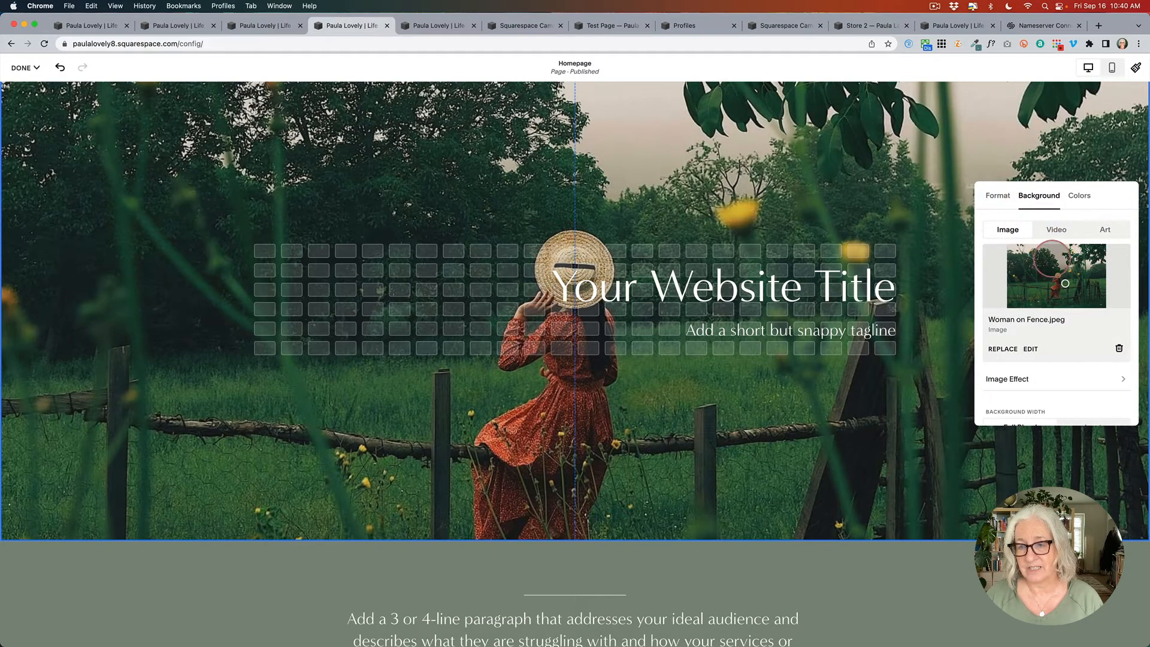
# In the fifth browser tab, try the Fill Screen option on the introduction section and switch it off again.
pyautogui.click(441, 26)
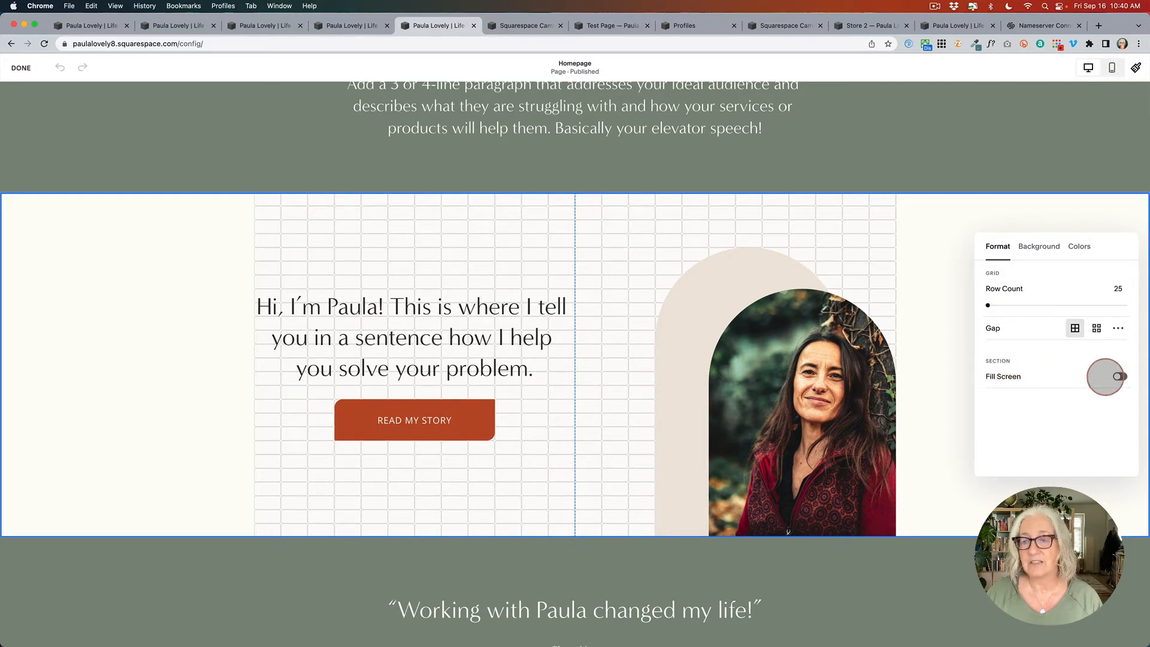
pyautogui.click(1121, 376)
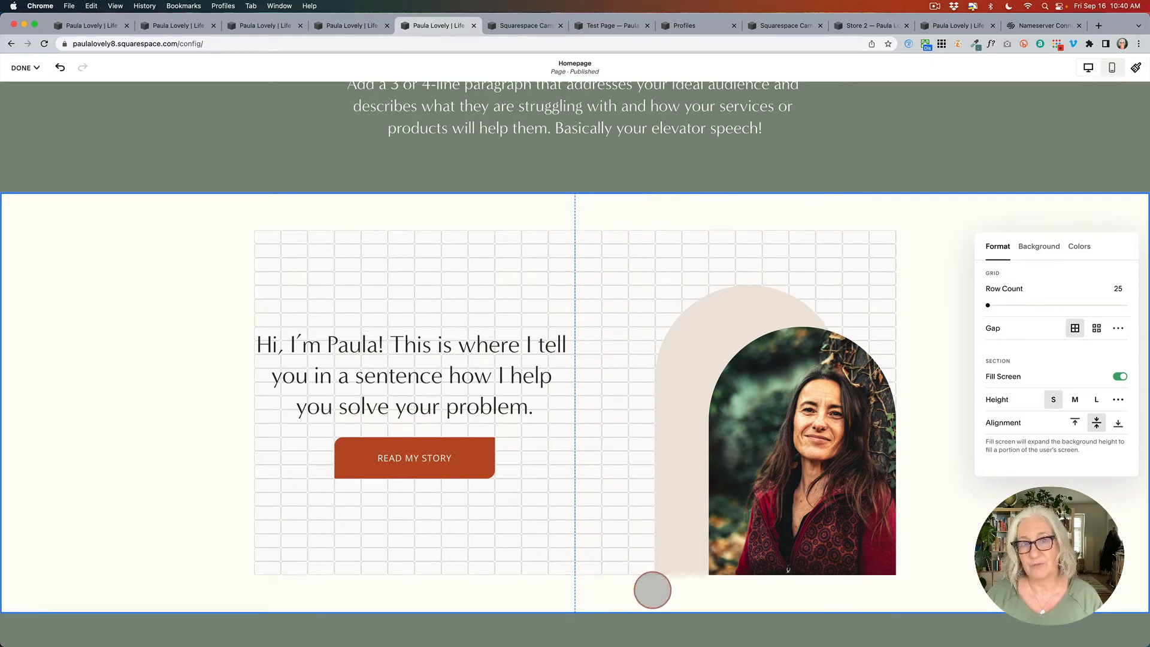
pyautogui.click(1120, 377)
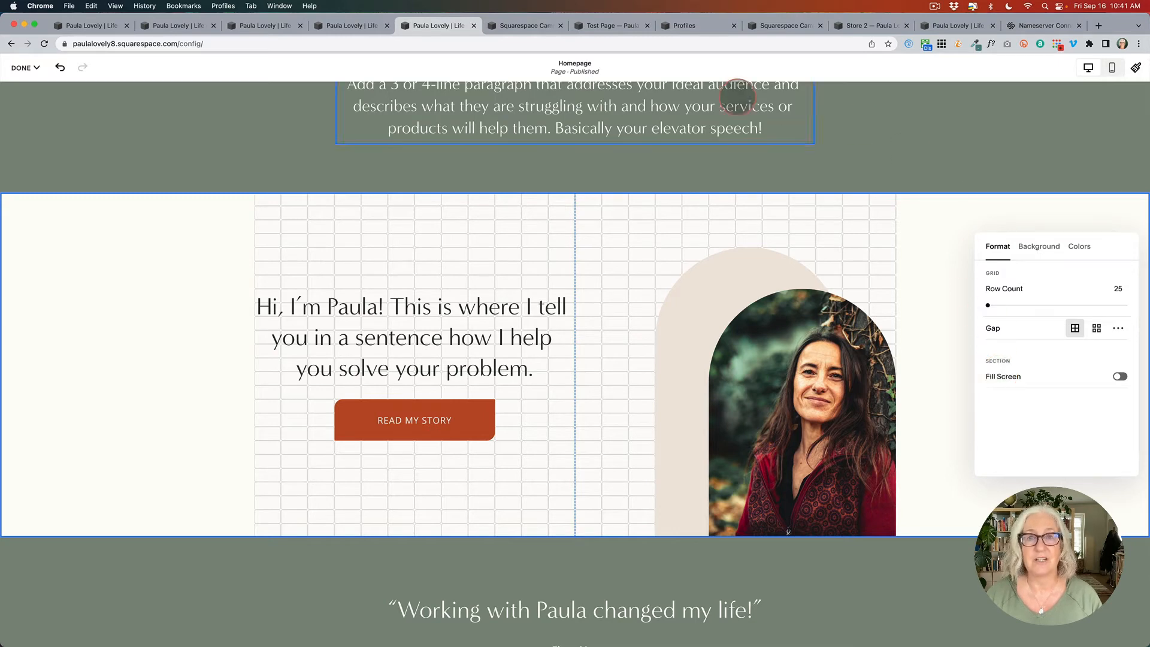
# In the sixth browser tab, browse My Library and Free Images for the newsletter's empty Images section, and close the picker without choosing an image.
pyautogui.click(528, 26)
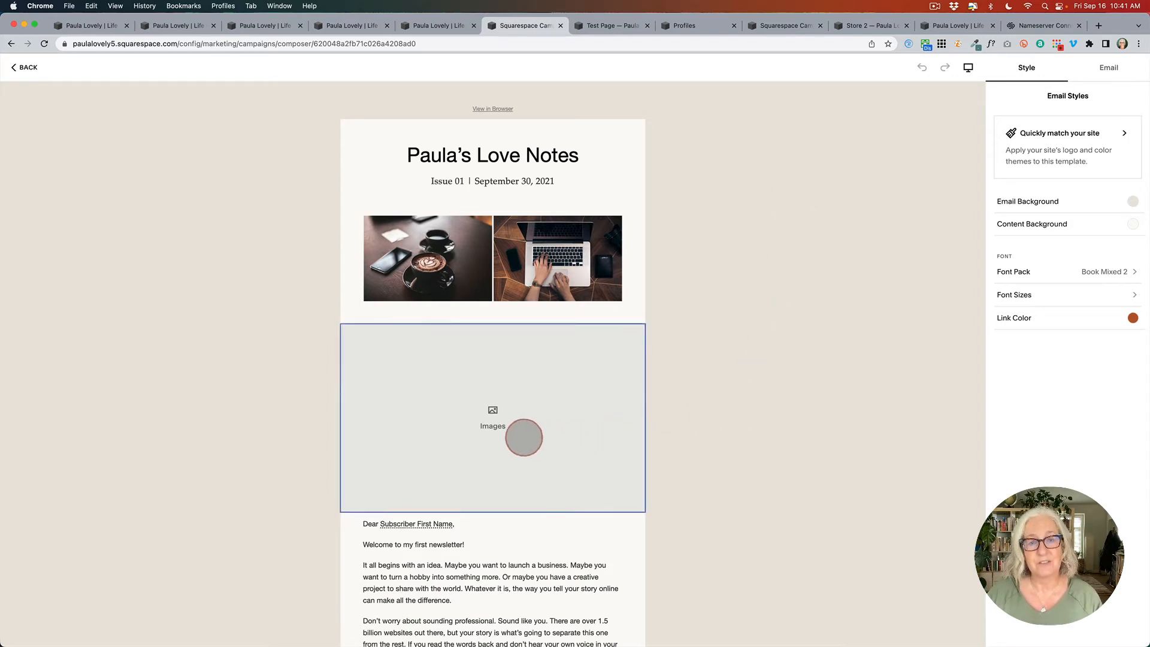
pyautogui.click(509, 370)
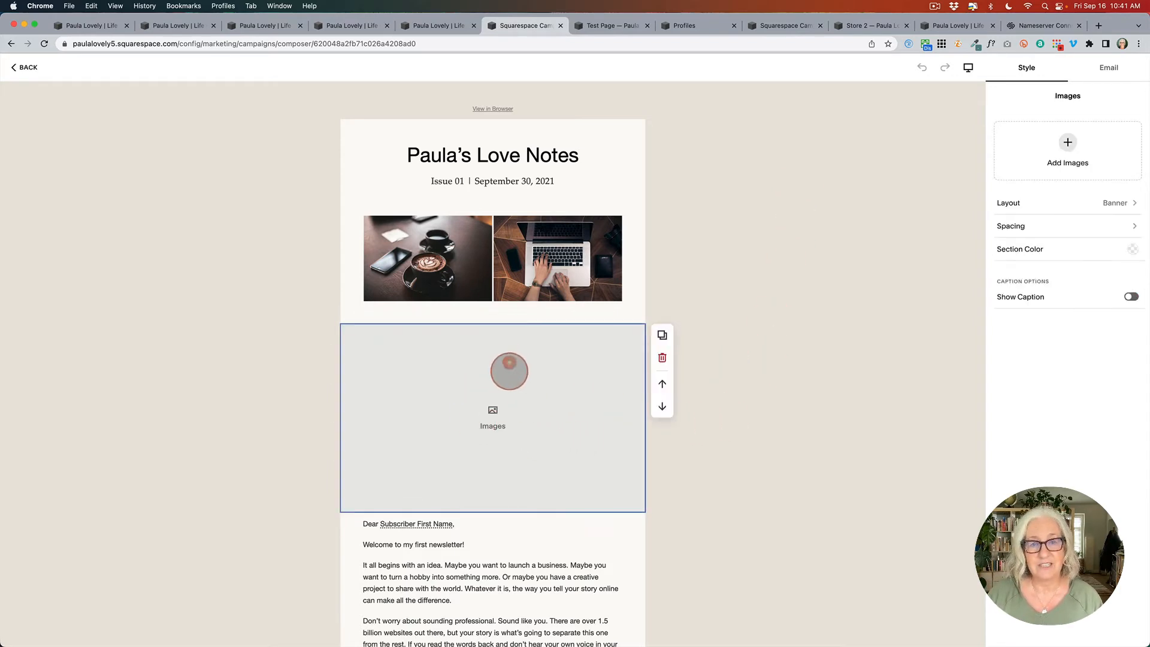
pyautogui.click(1068, 144)
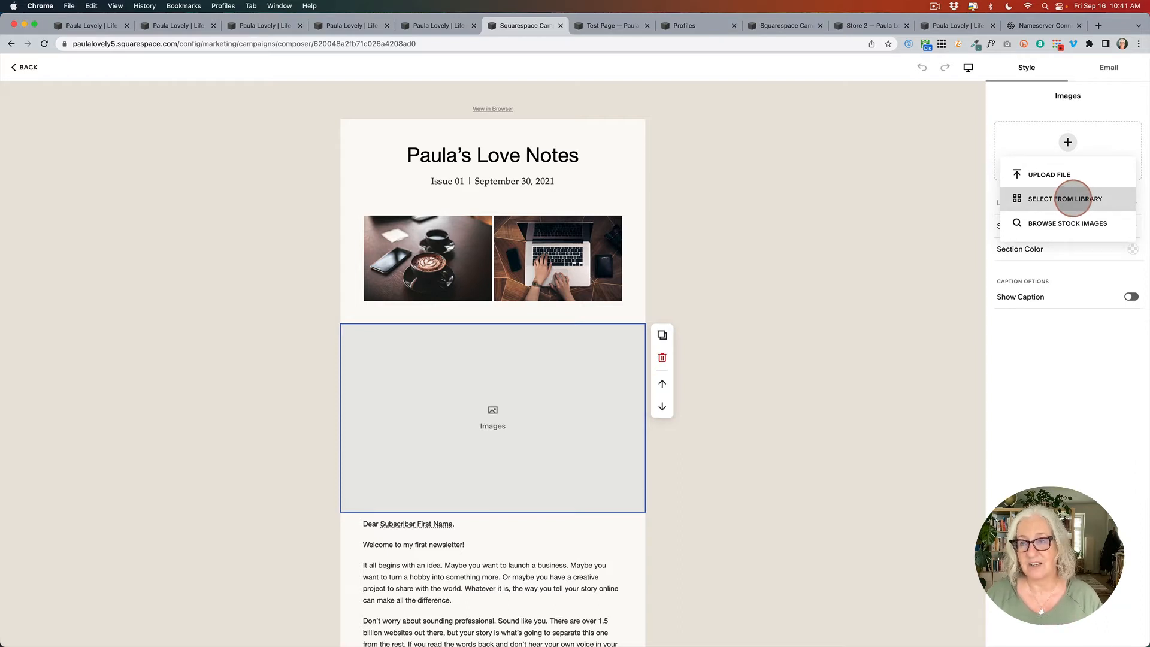
pyautogui.click(1074, 199)
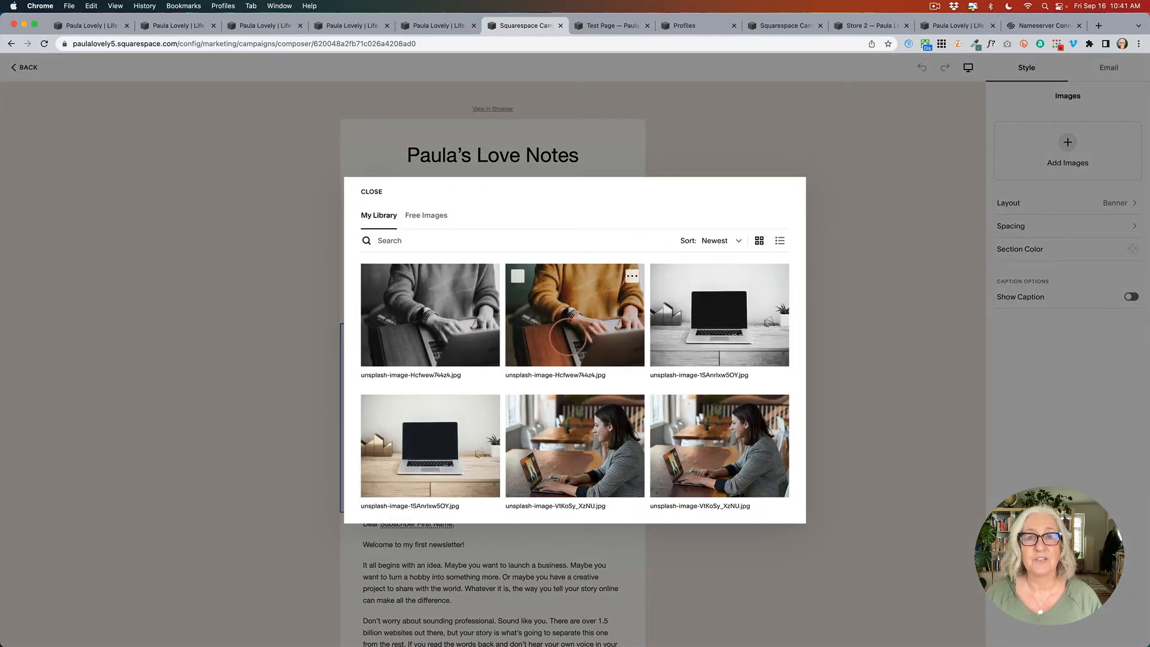
pyautogui.click(426, 216)
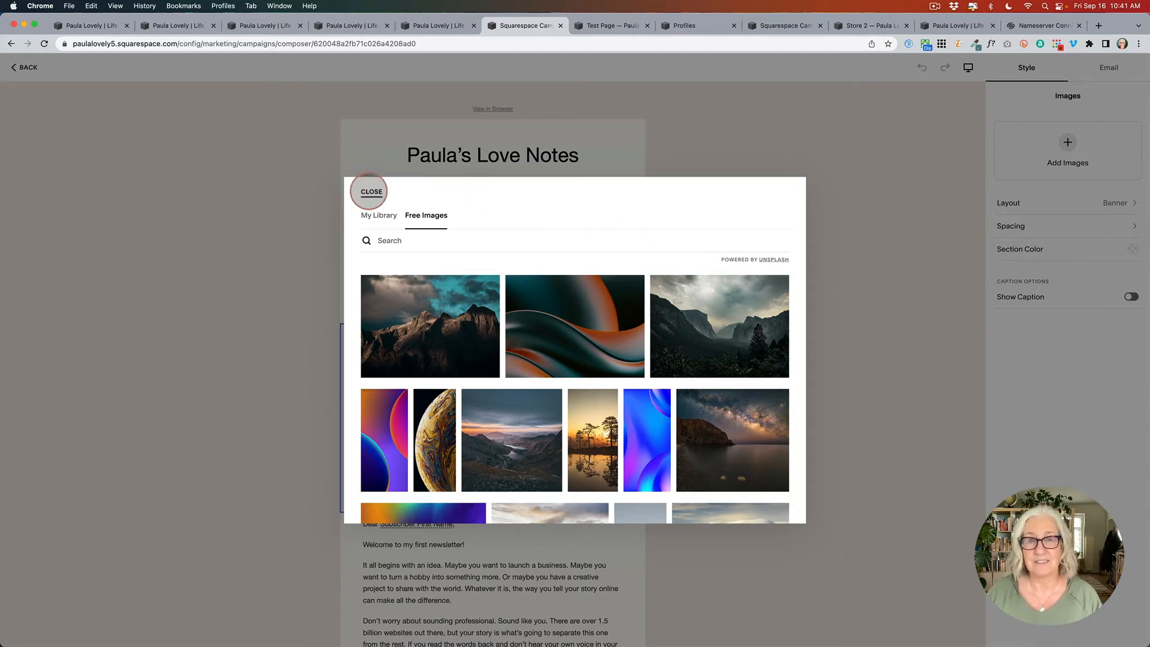
pyautogui.click(371, 192)
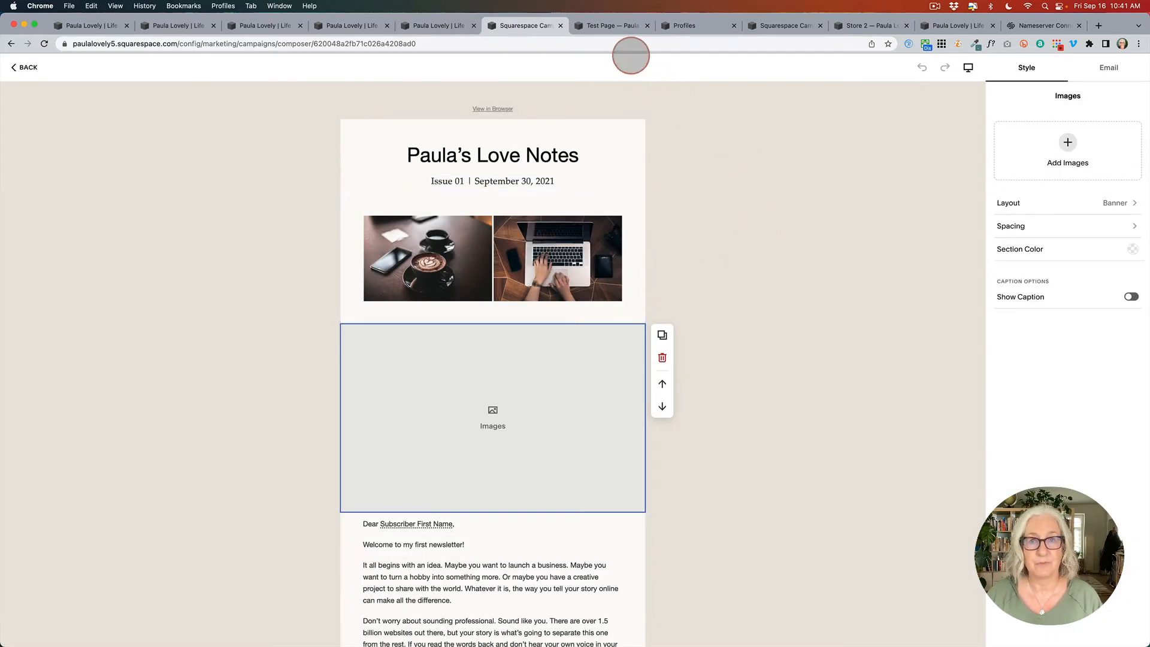
# In the Test Page tab, examine the newsletter block's Email Campaigns storage settings and leave the page editor.
pyautogui.click(623, 26)
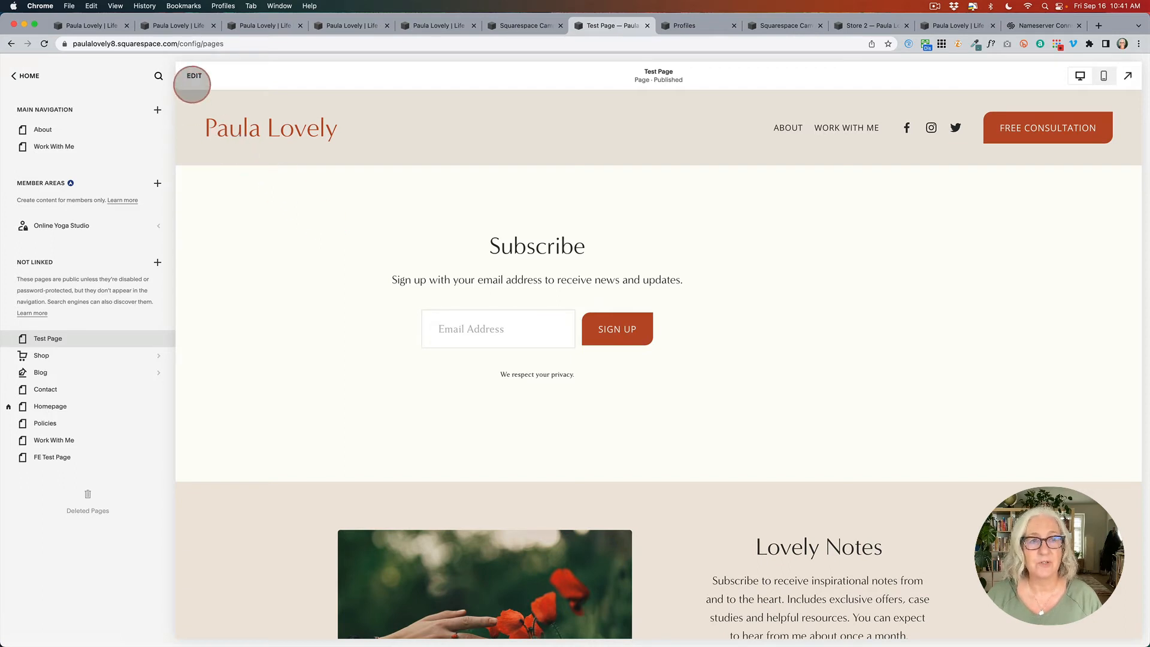
pyautogui.click(191, 76)
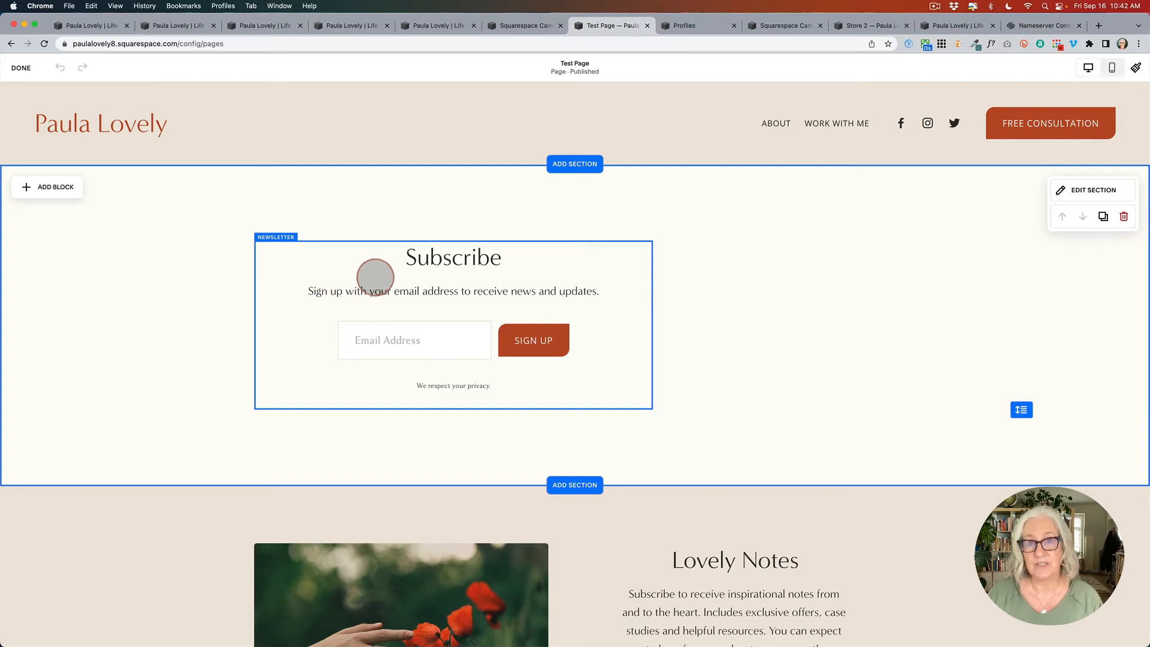
pyautogui.click(375, 275)
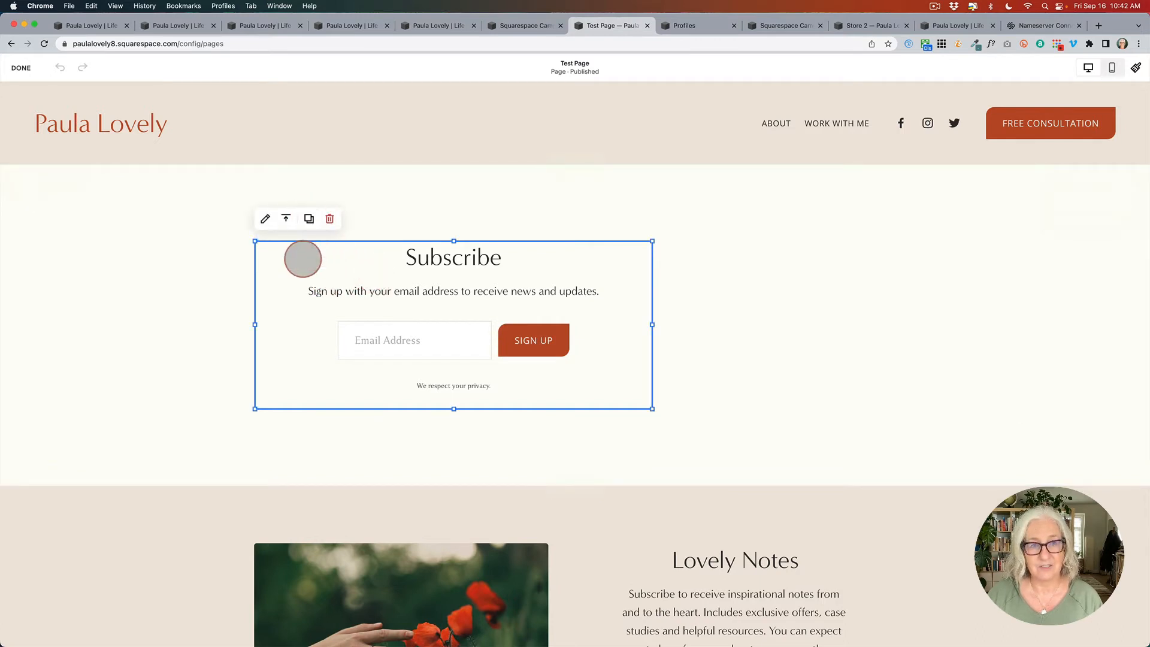
pyautogui.click(265, 218)
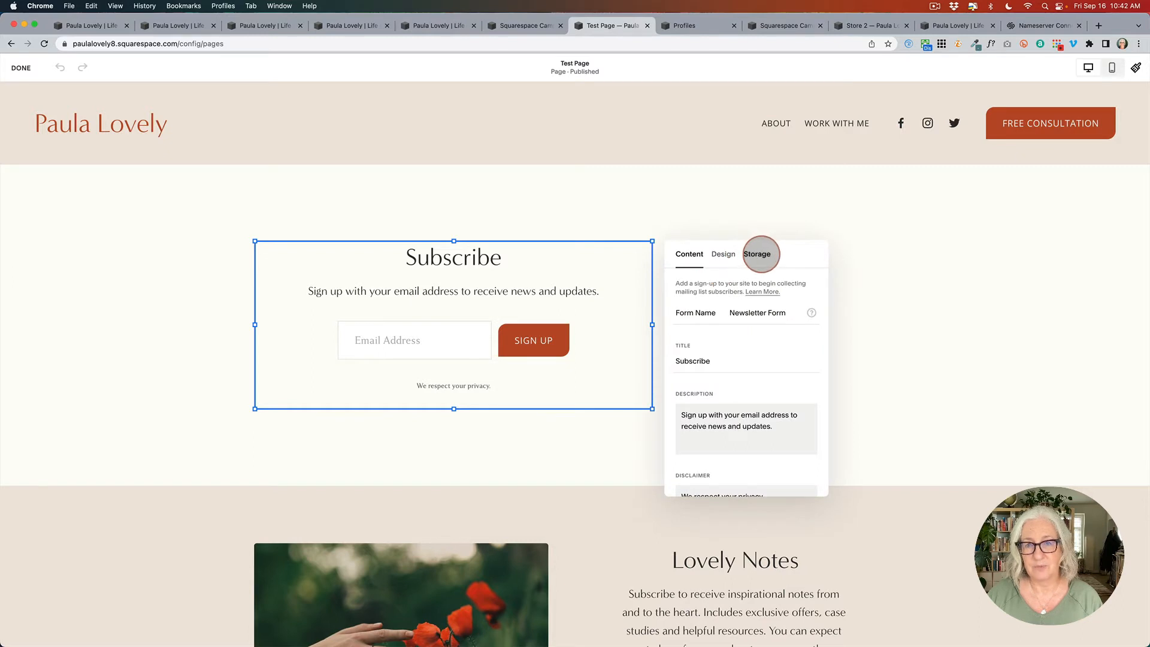
pyautogui.click(759, 254)
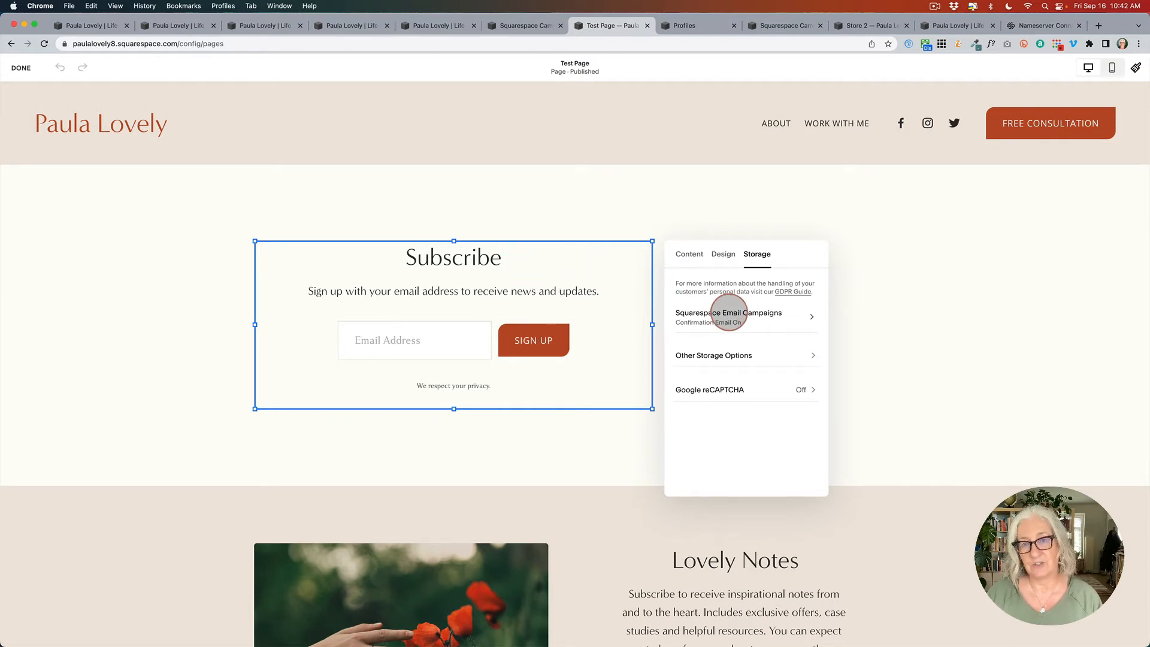
pyautogui.click(729, 313)
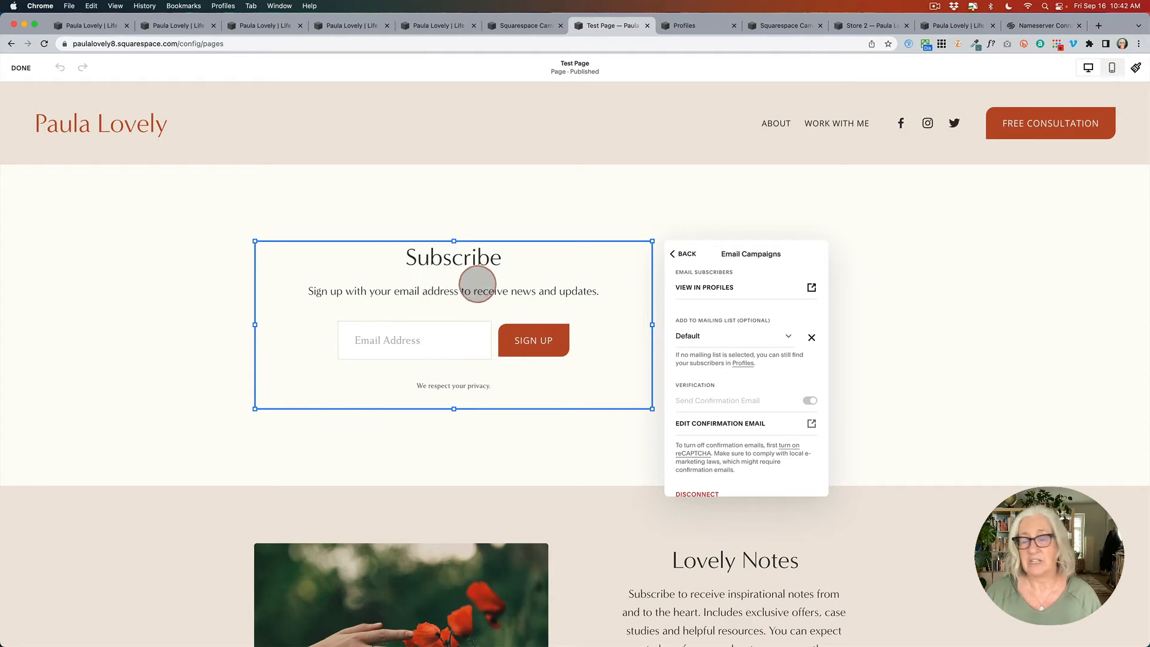
pyautogui.click(524, 218)
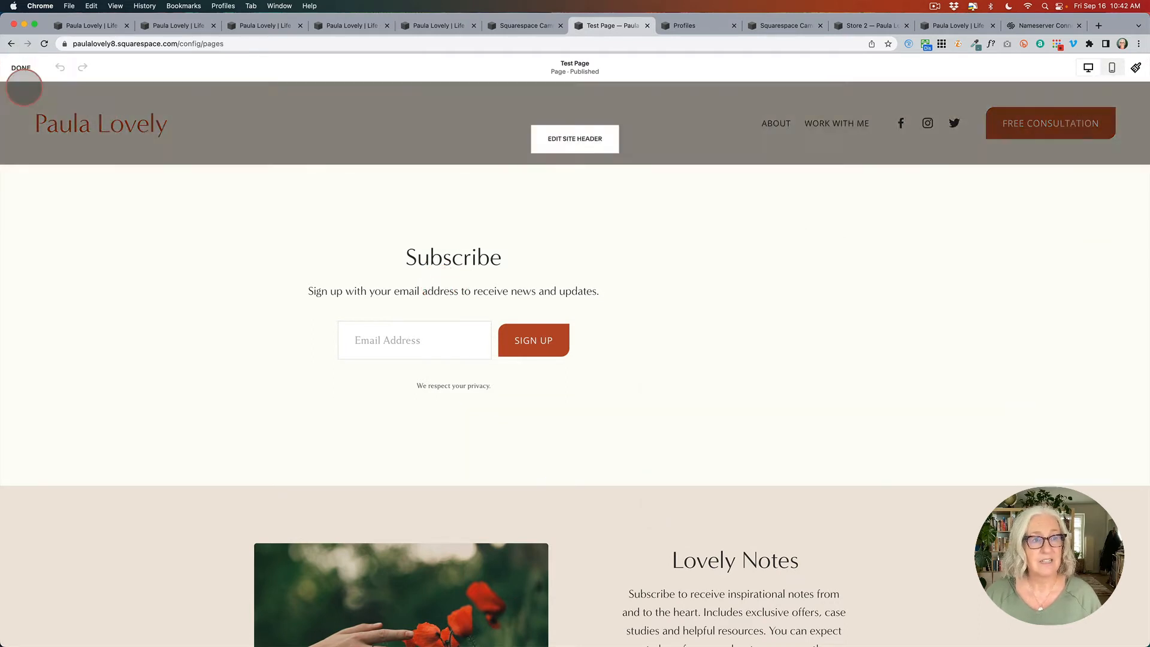
pyautogui.click(21, 68)
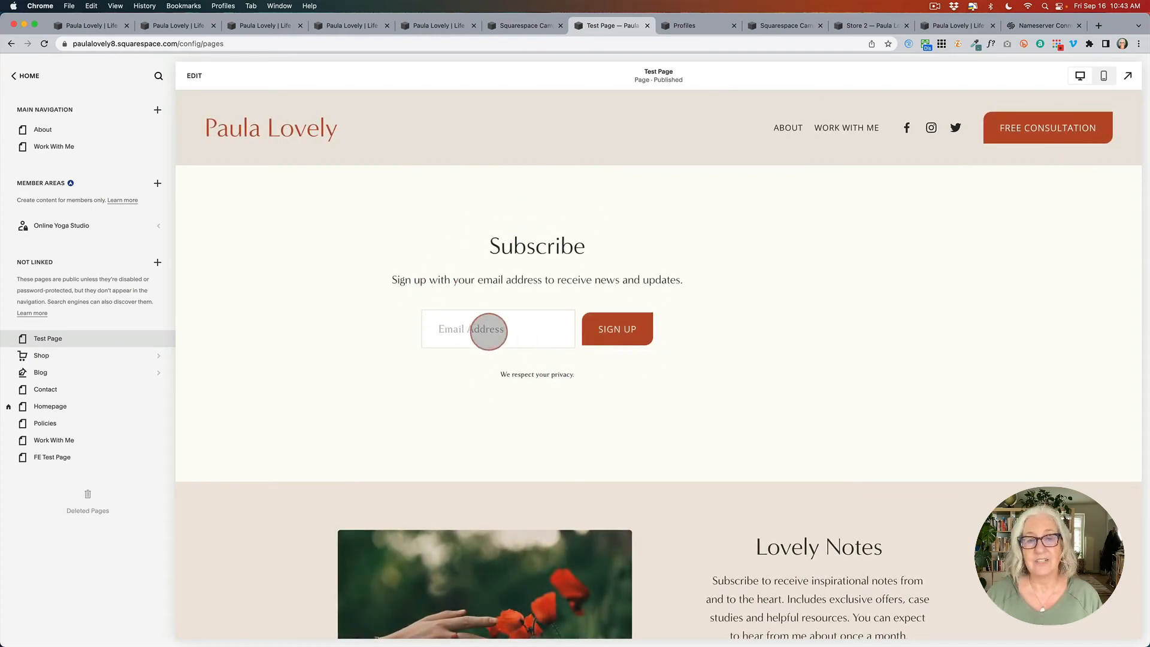
pyautogui.click(489, 331)
pyautogui.click(358, 332)
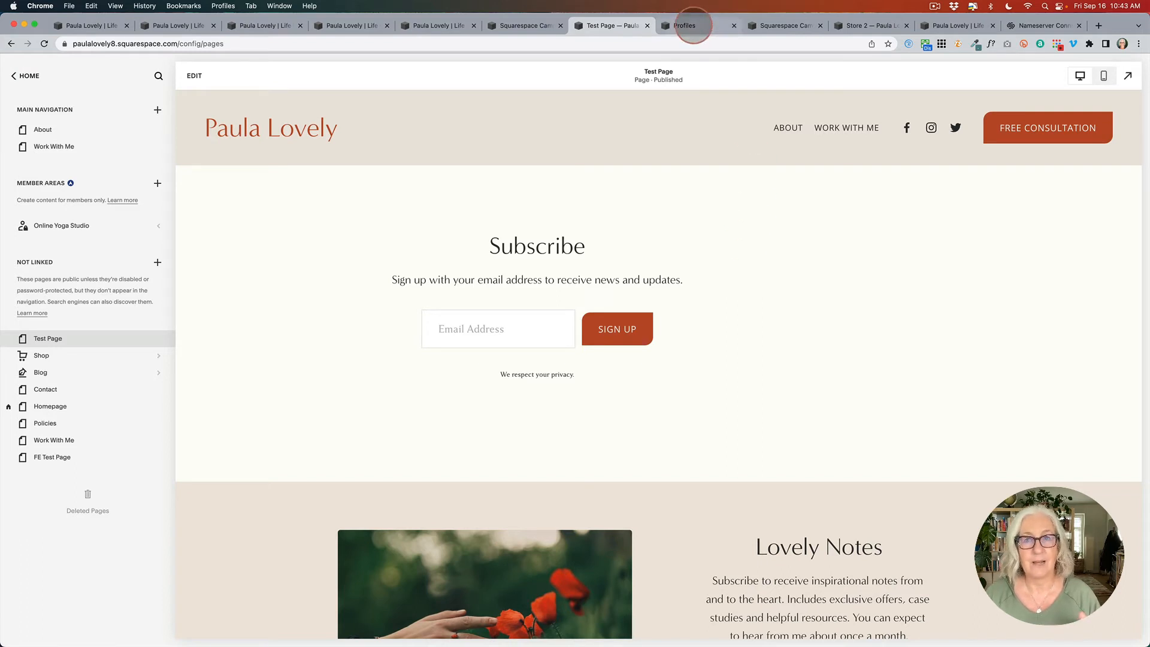
# Compare the subscribers in the Profiles tab with those in the Default mailing list, and look back at the Test Page sign-up form.
pyautogui.click(686, 26)
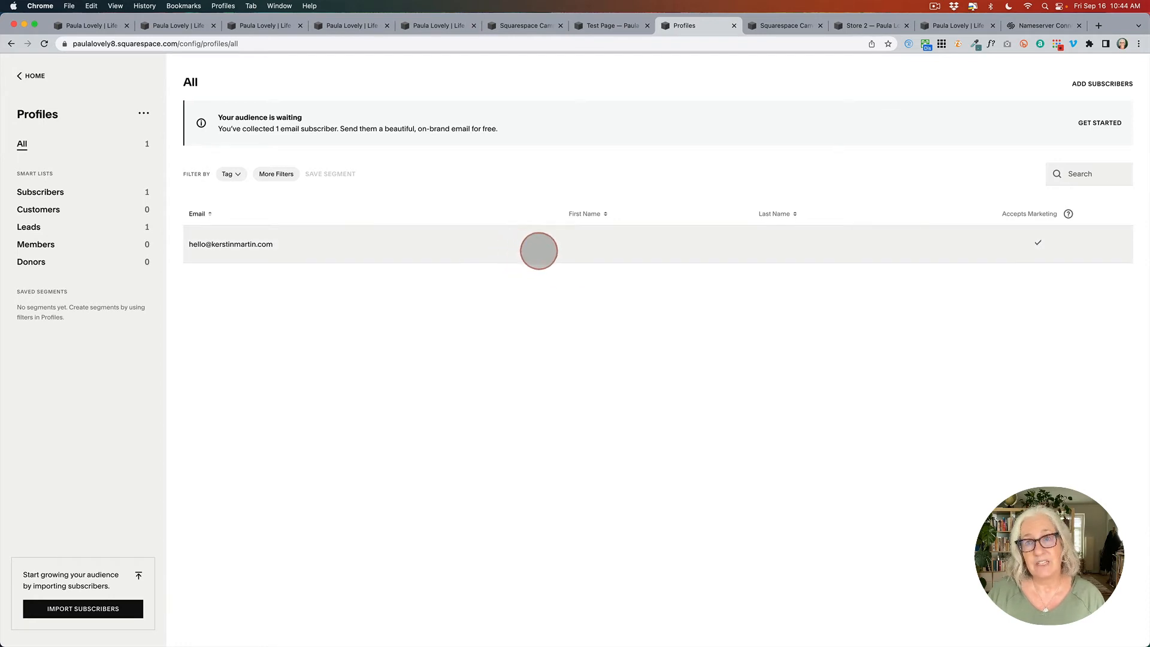
pyautogui.click(778, 25)
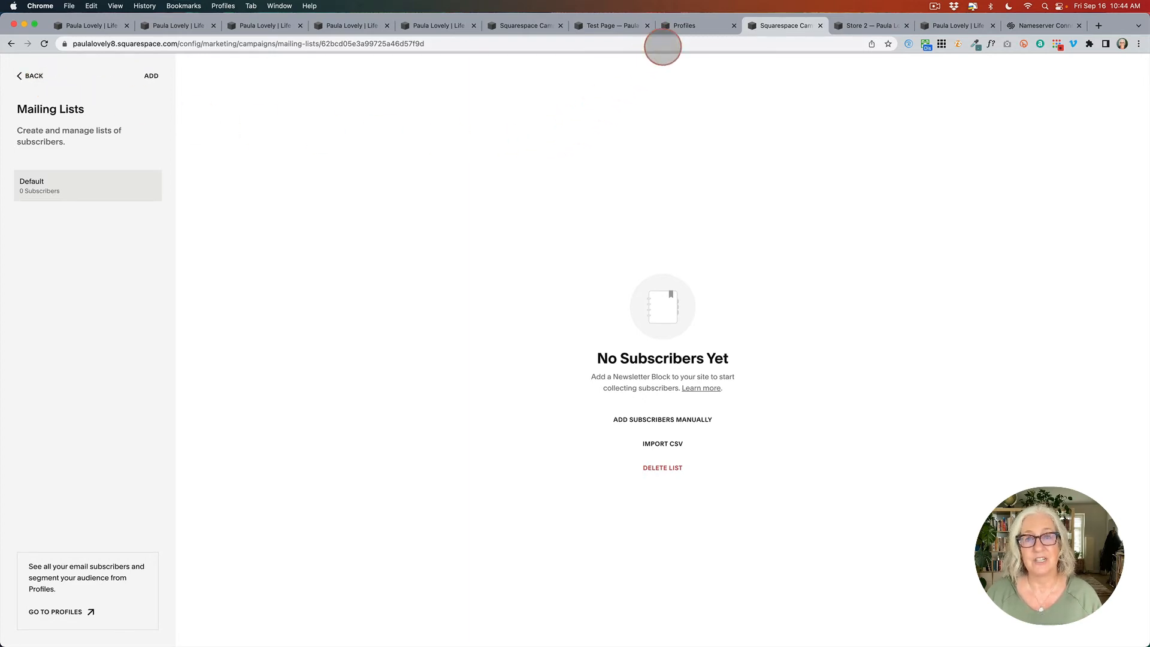
pyautogui.click(693, 26)
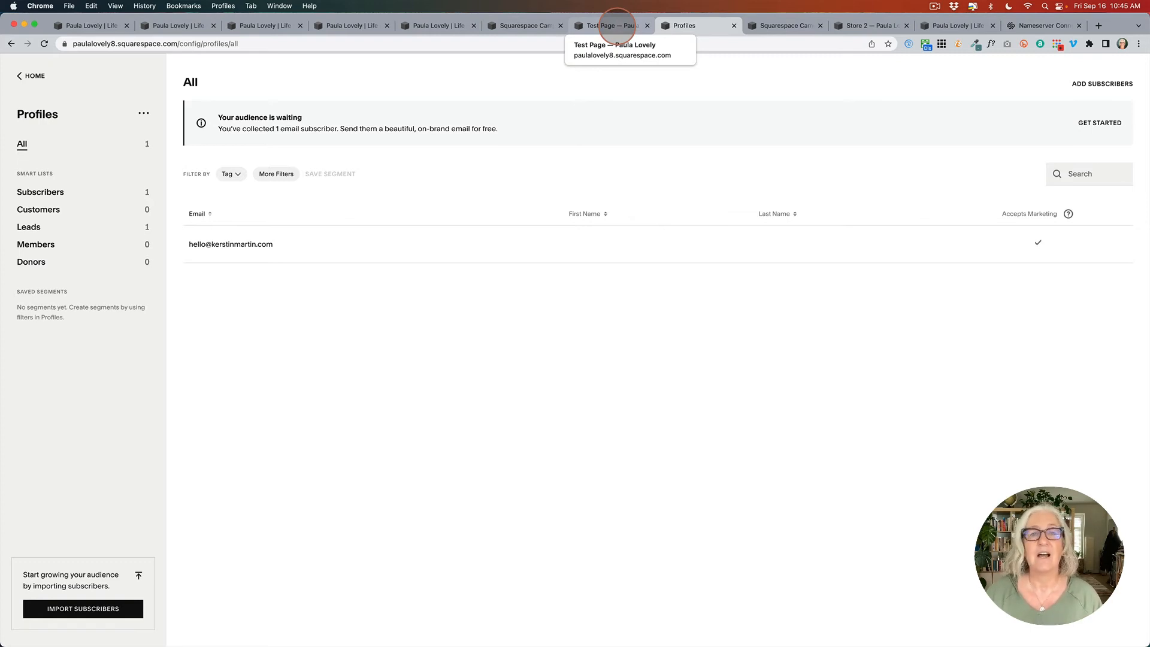
pyautogui.click(617, 25)
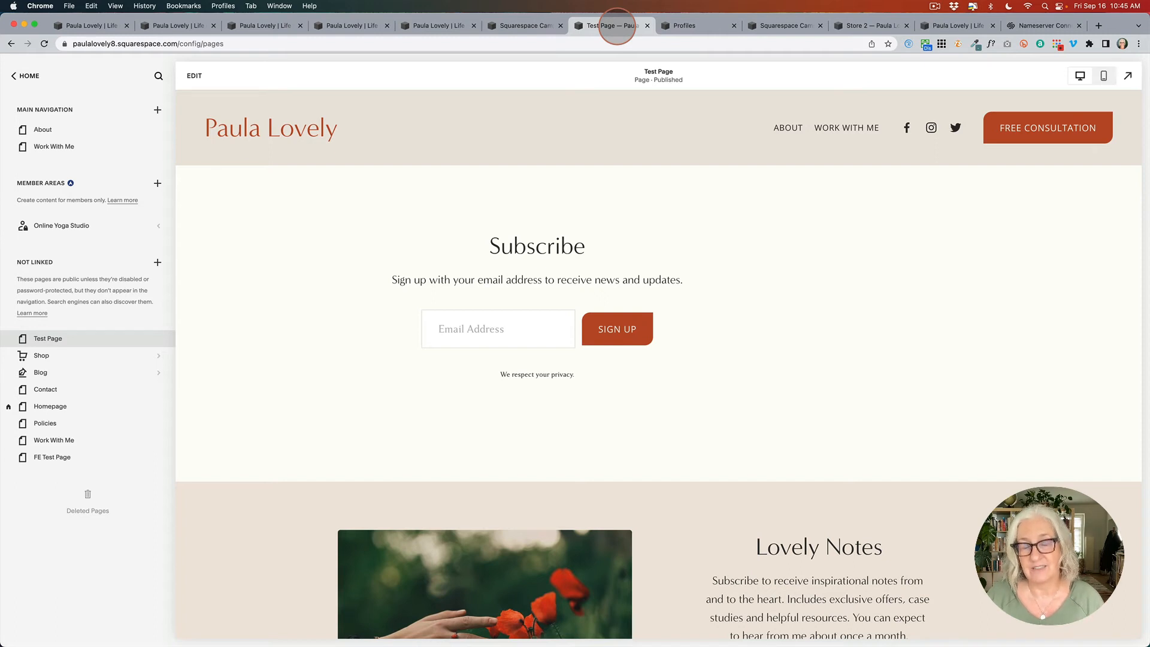
pyautogui.click(789, 26)
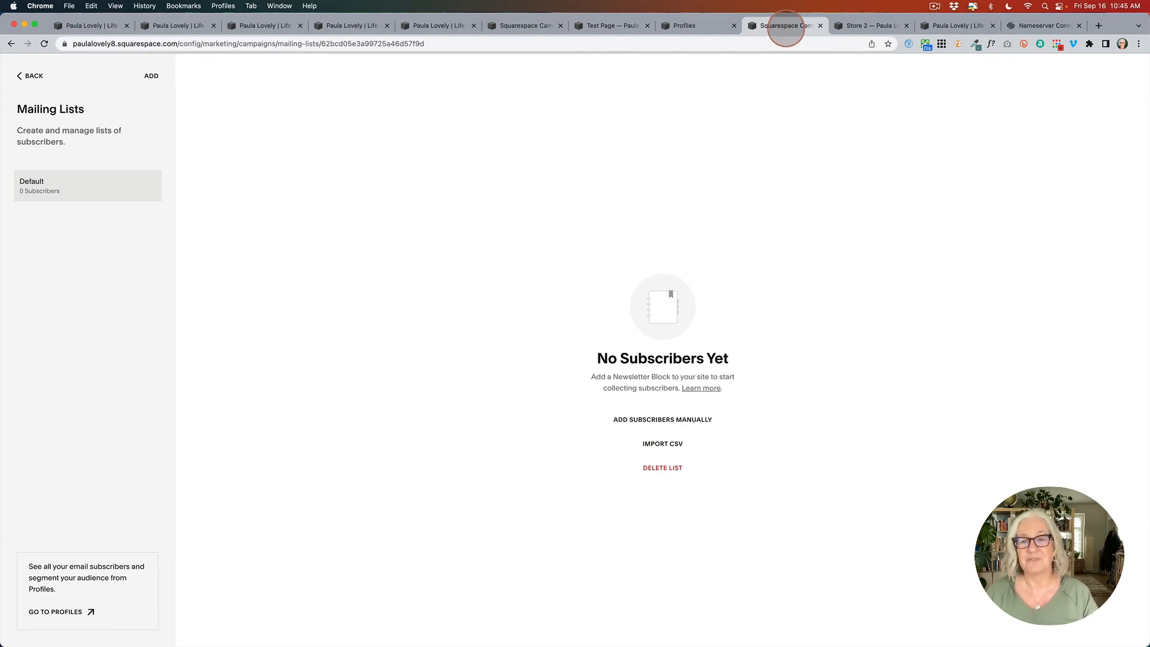
# In the Shop page tab, turn off the Cart element in the site header.
pyautogui.click(871, 26)
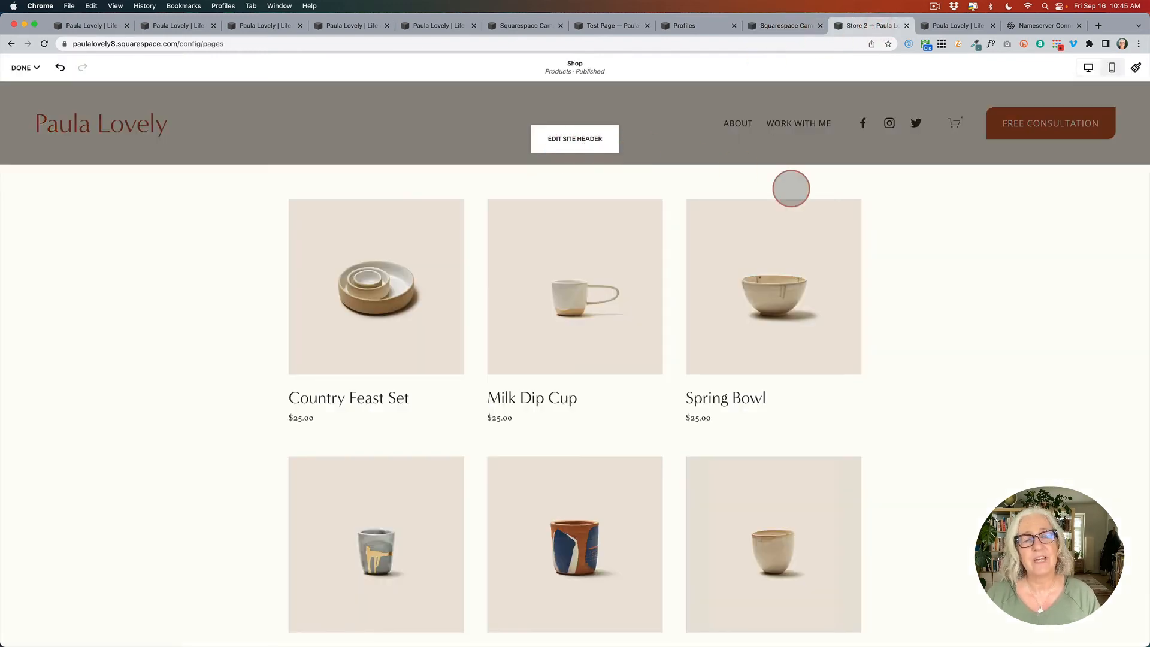
pyautogui.moveTo(958, 259)
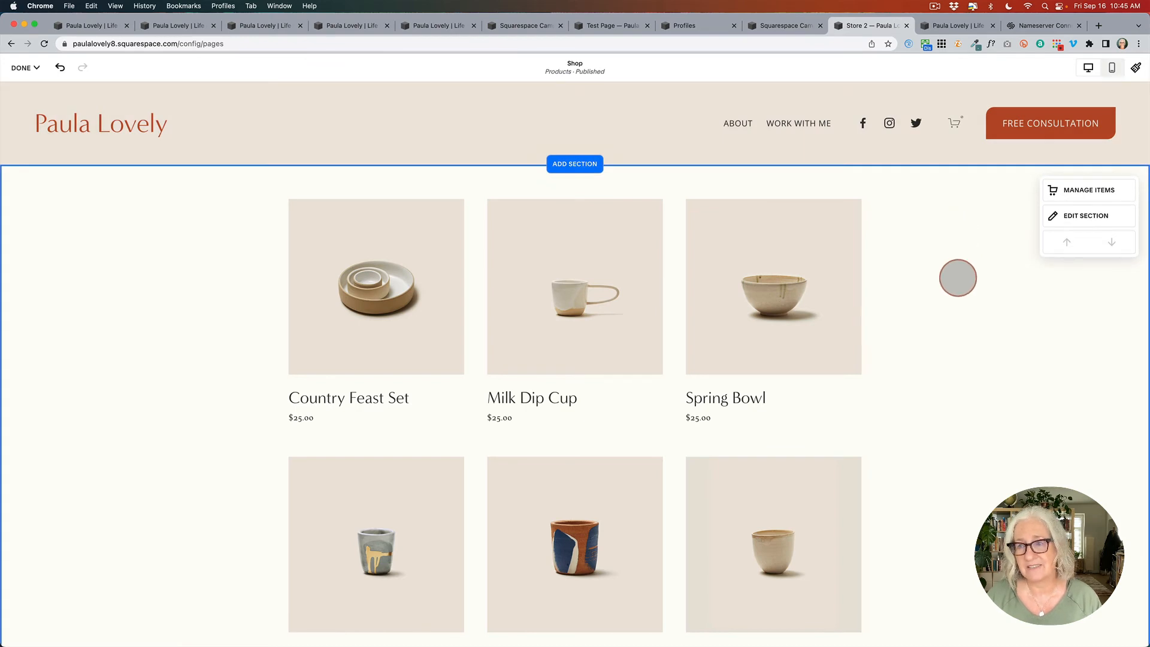
pyautogui.moveTo(953, 133)
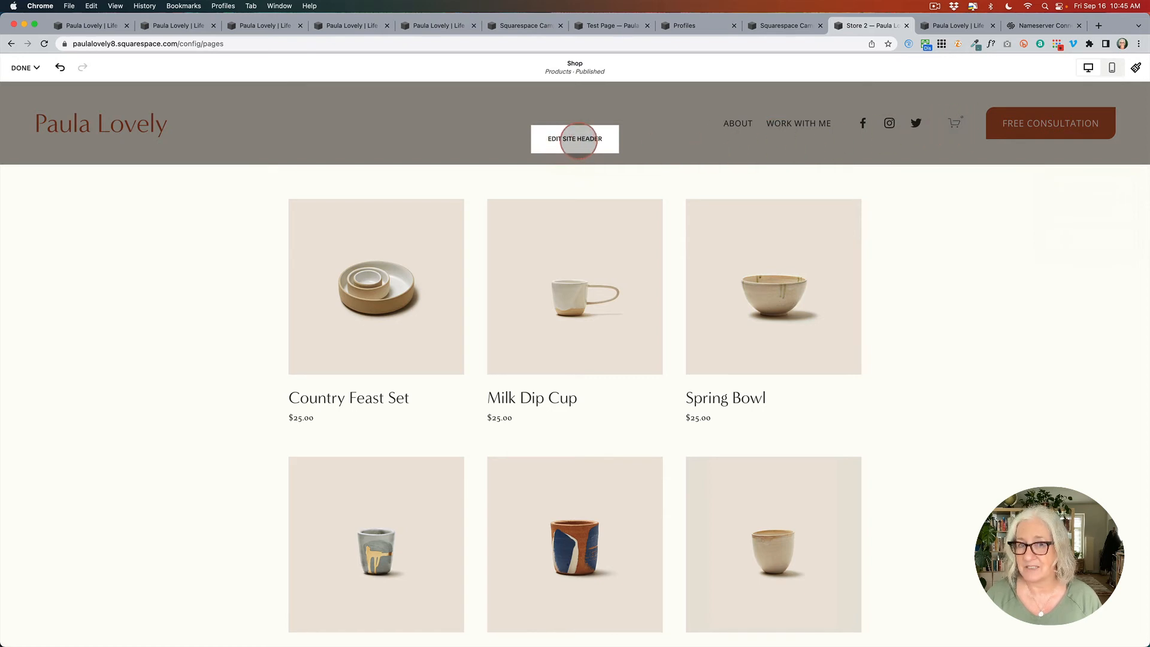
pyautogui.click(579, 140)
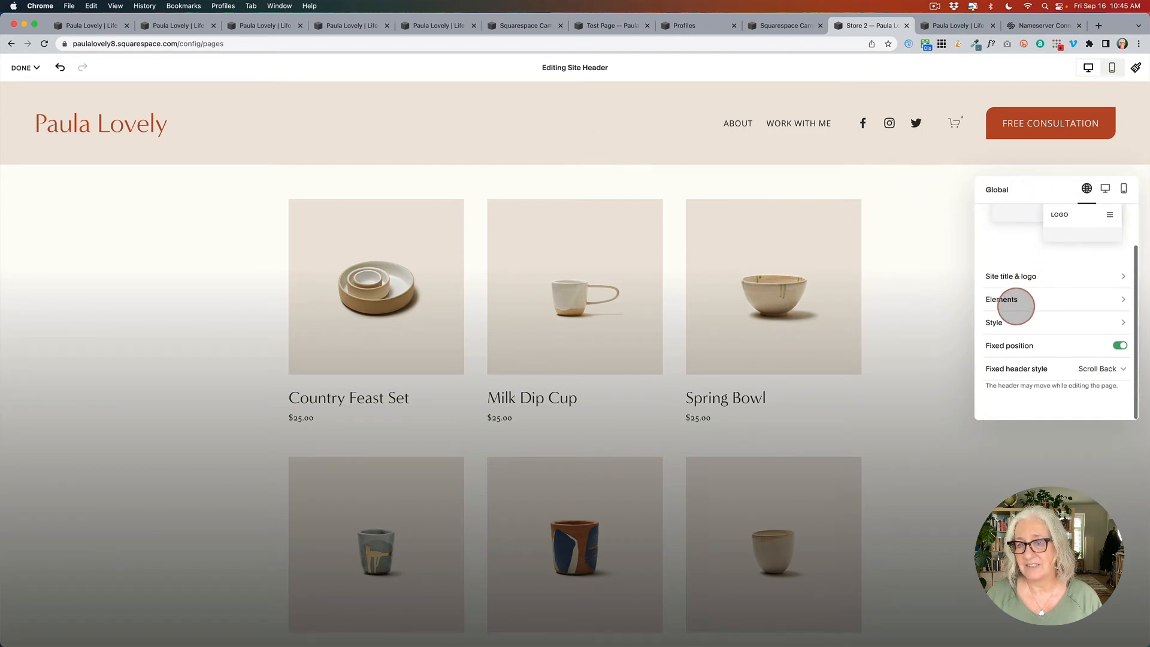
pyautogui.click(1012, 331)
pyautogui.scroll(-4, 1011, 316)
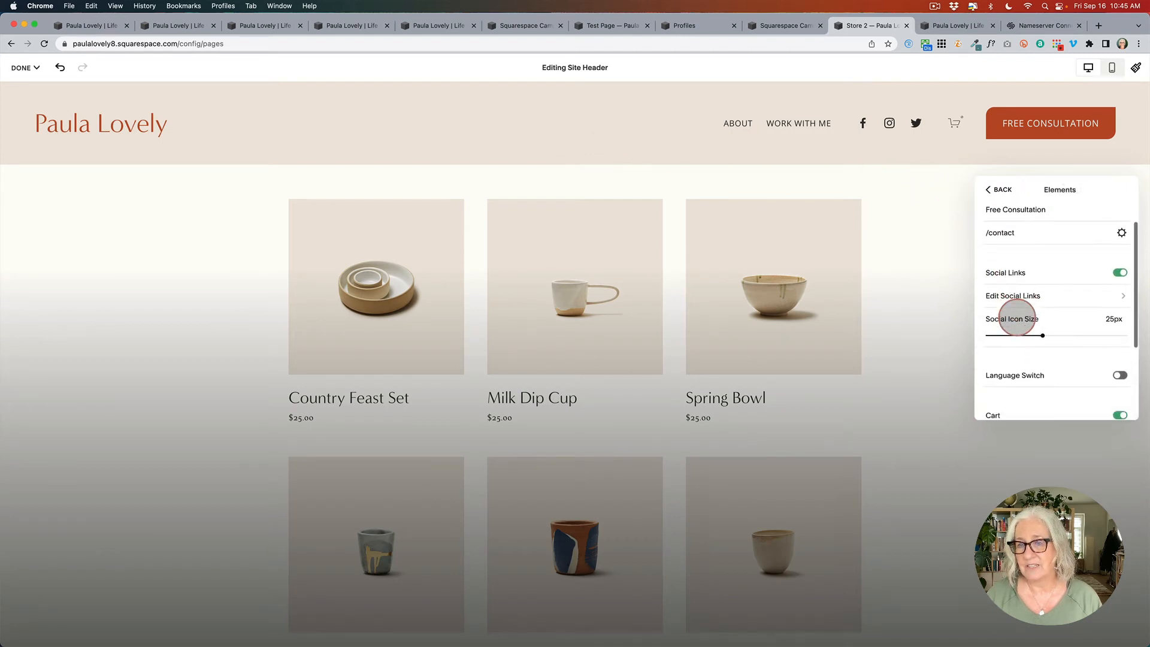
pyautogui.click(1119, 327)
pyautogui.click(1120, 327)
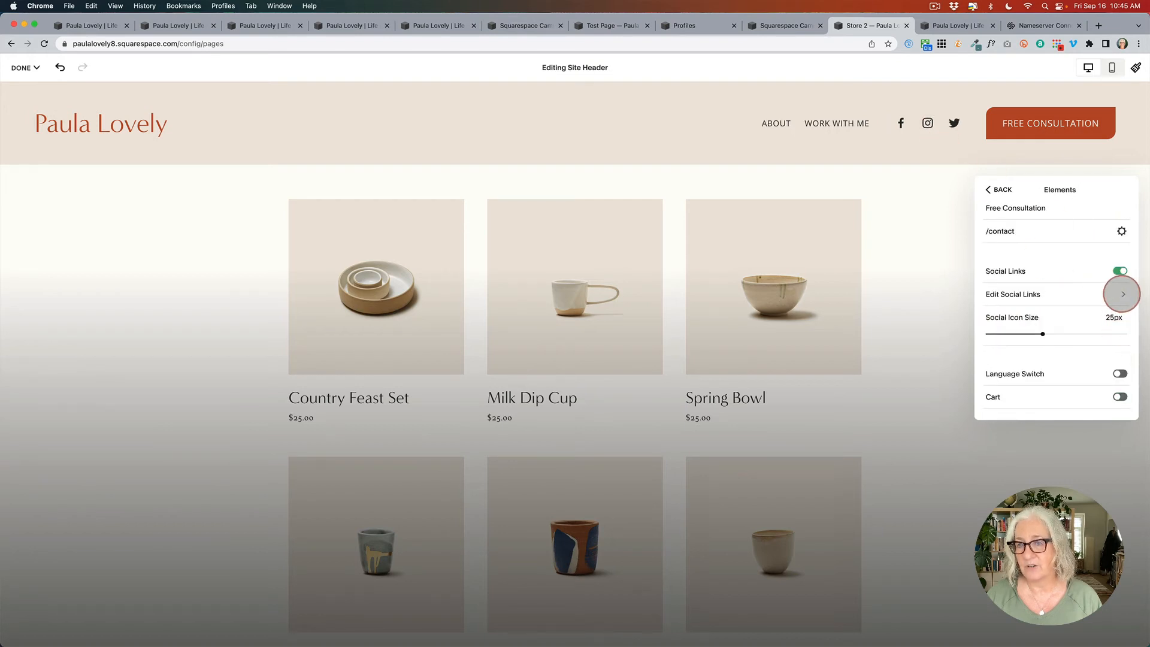
# Turn the Cart element back on in the site header and set its icon size to 30px.
pyautogui.click(1120, 395)
pyautogui.scroll(-4, 1085, 354)
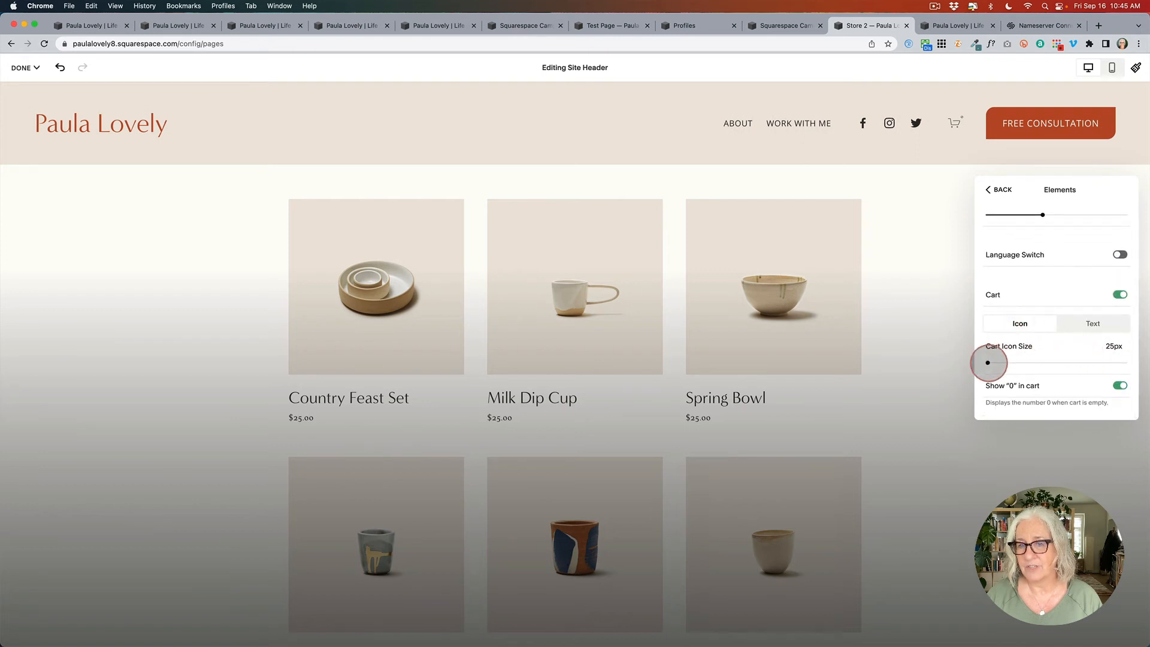
pyautogui.moveTo(988, 362); pyautogui.dragTo(1034, 363)
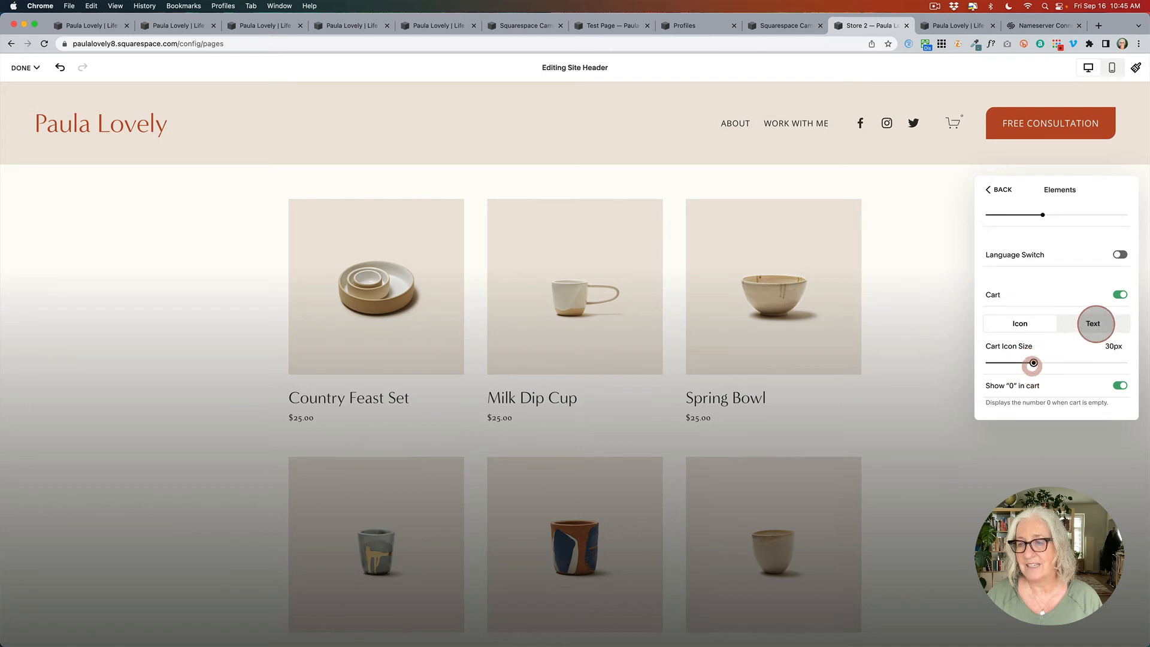
# Display the header cart as text instead of an icon and change its label to "Shopping".
pyautogui.click(1094, 326)
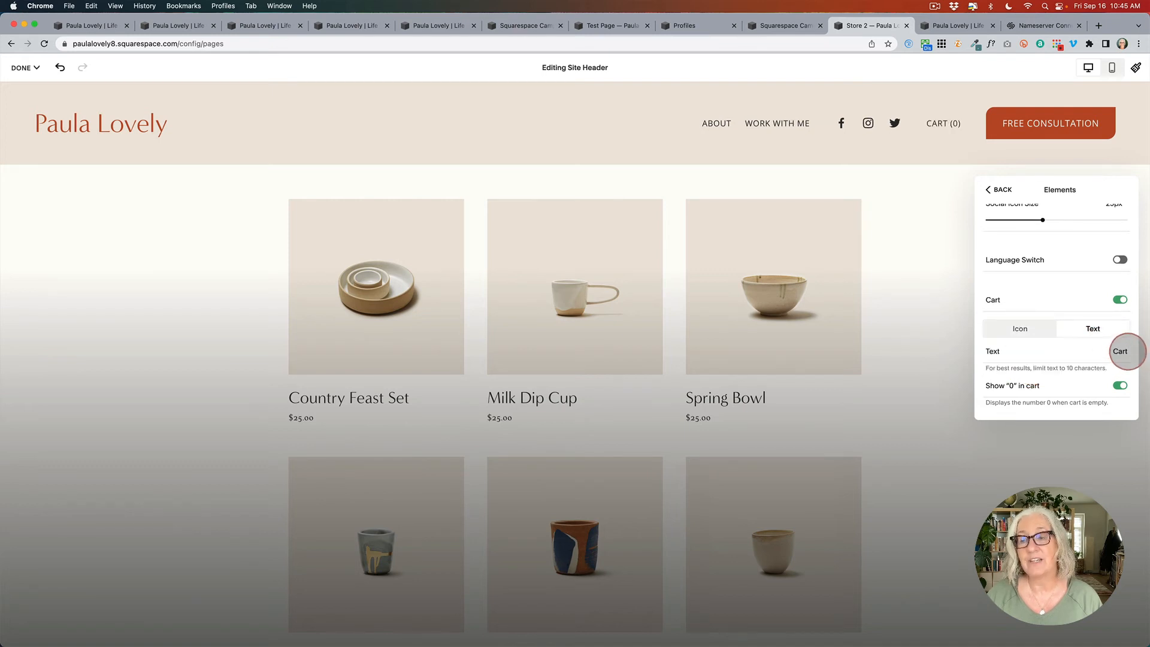
pyautogui.click(1124, 351)
pyautogui.press('BackSpace')
pyautogui.press('BackSpace')
pyautogui.press('BackSpace')
pyautogui.press('BackSpace')
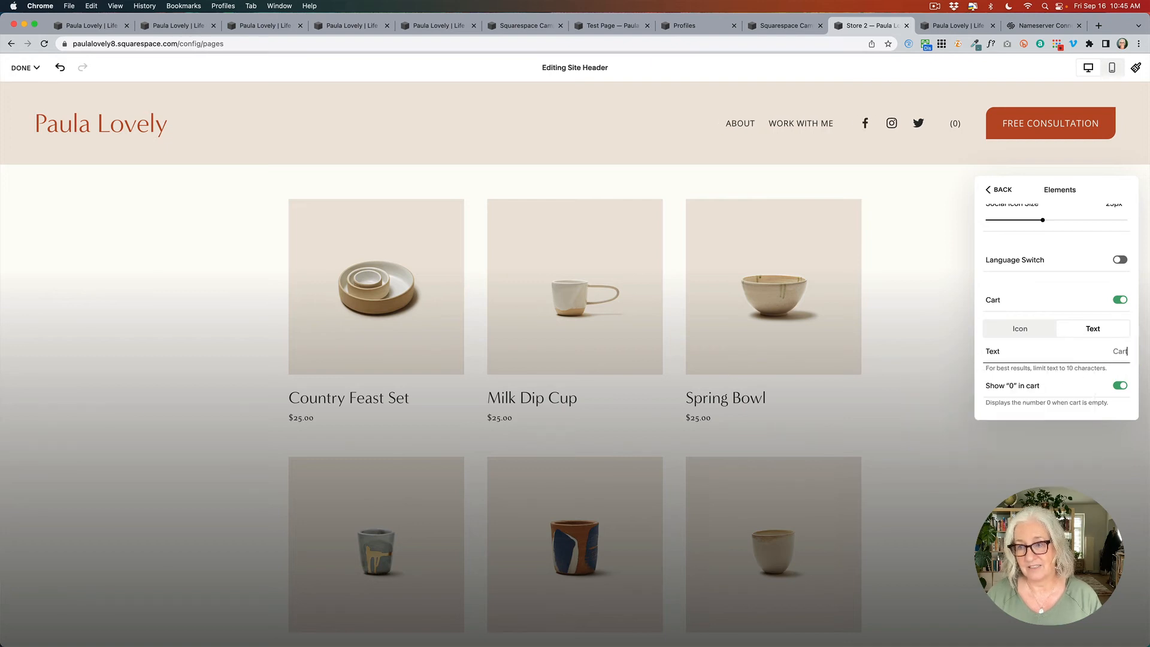
pyautogui.write('Shopping')
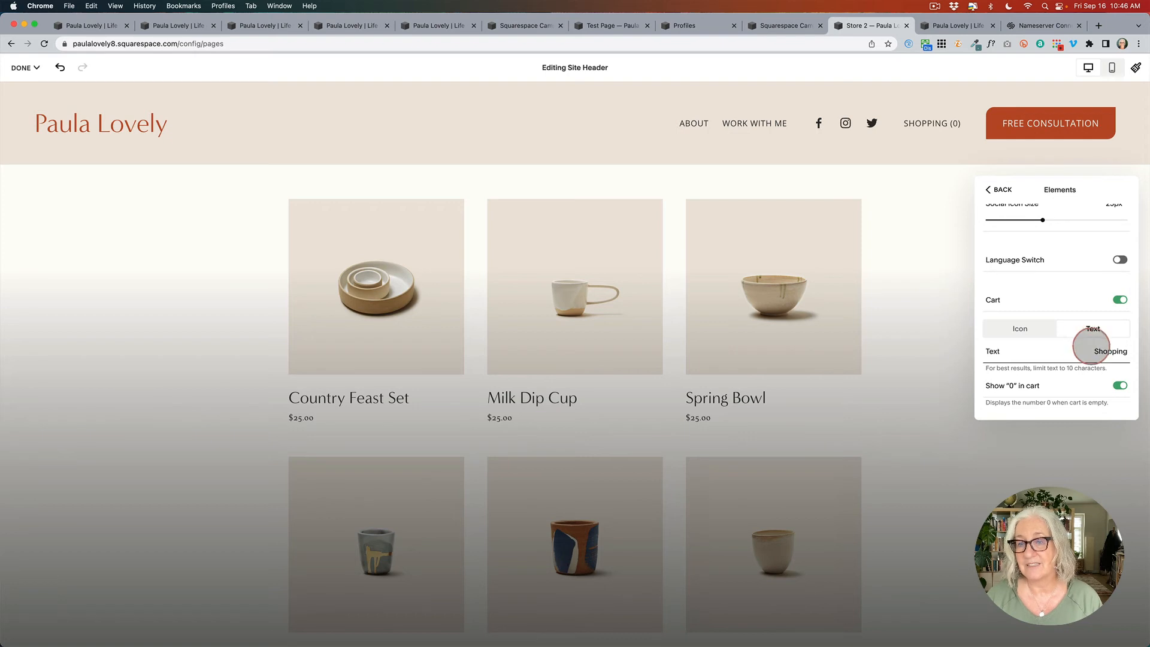
# Return the header cart to its icon style and turn off the Show "0" in cart option.
pyautogui.click(1025, 329)
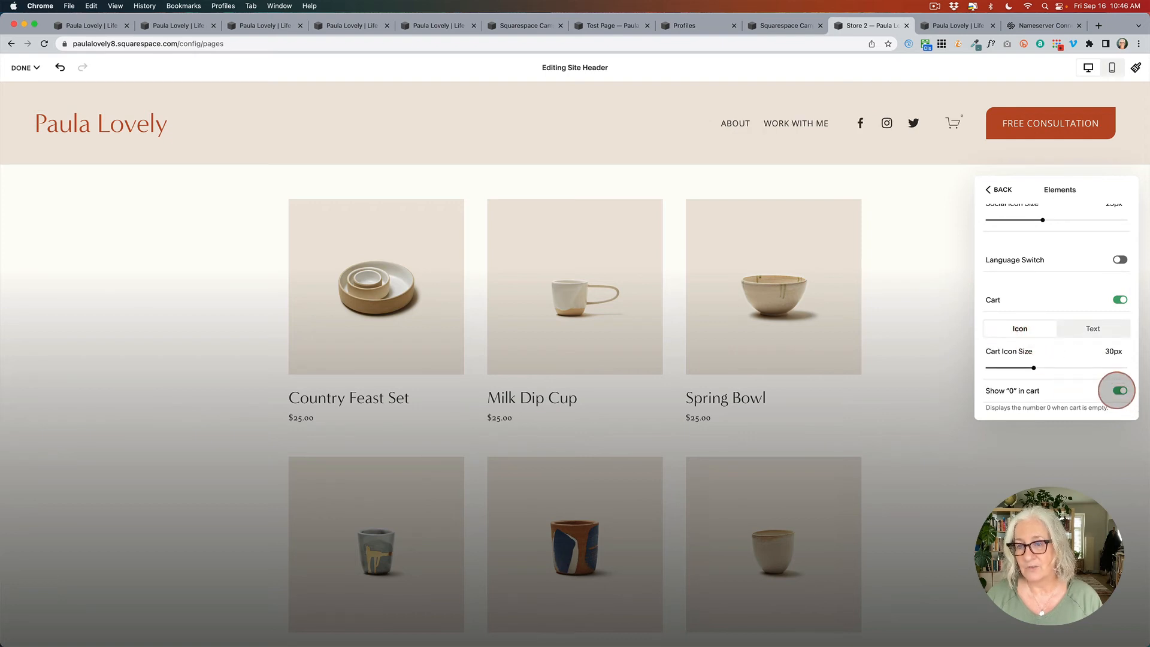
pyautogui.click(1119, 390)
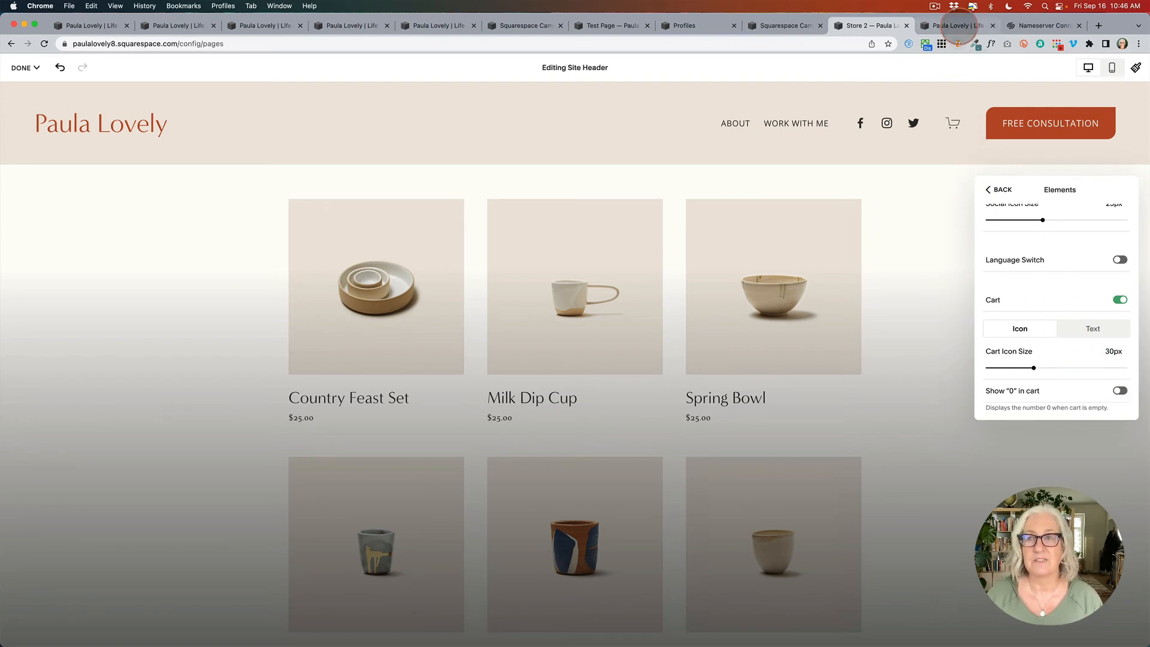
# Look over the All Products inventory, and read the help article comparing Nameserver Connect and DNS Connect.
pyautogui.click(960, 25)
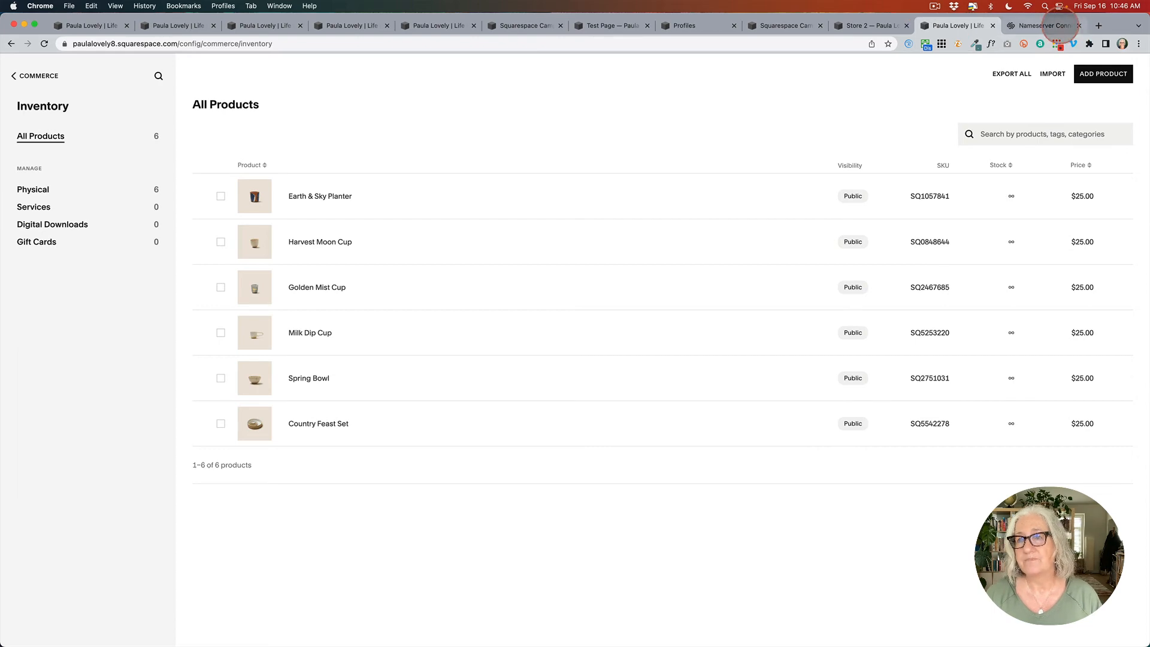
pyautogui.click(1057, 25)
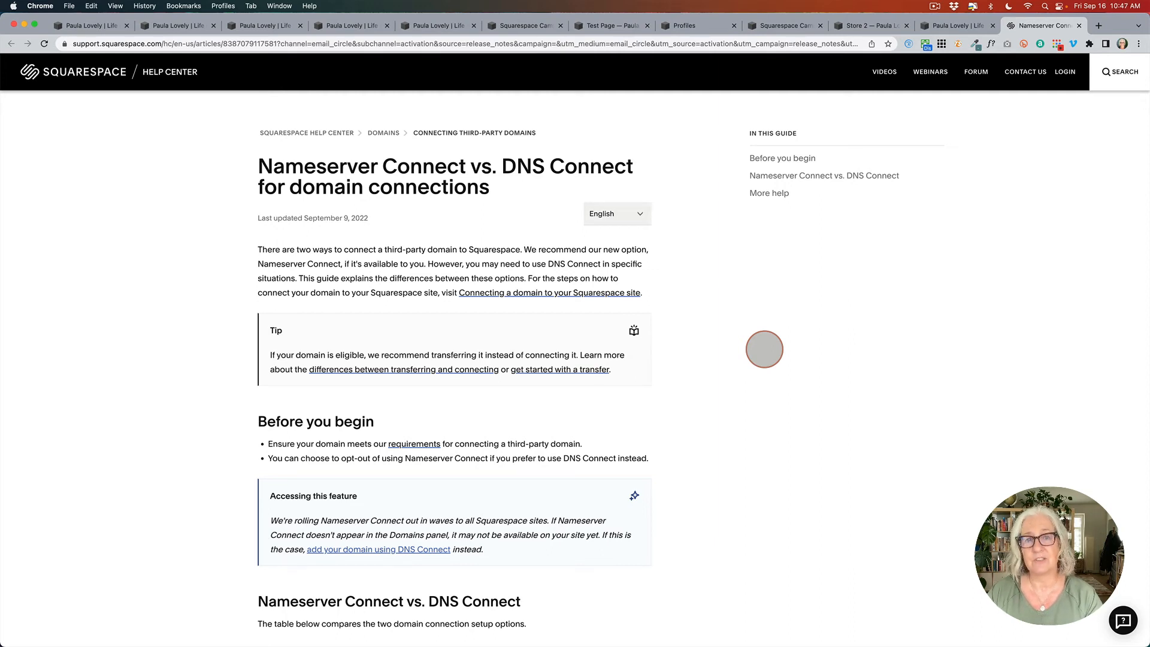
pyautogui.scroll(-3, 791, 431)
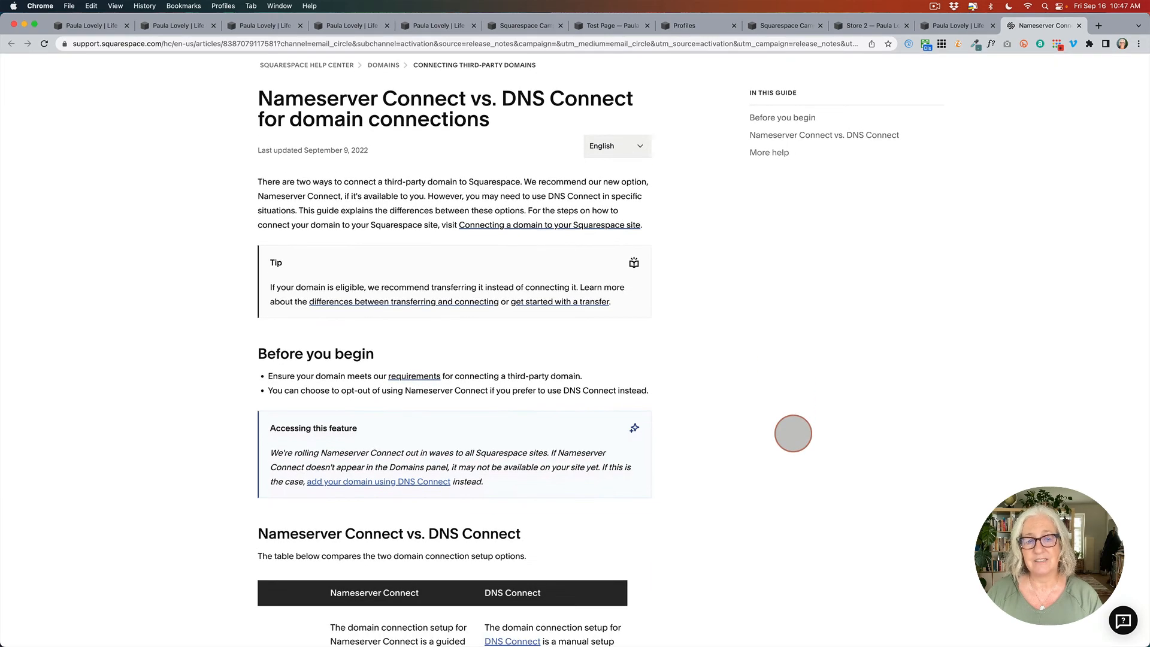
pyautogui.scroll(-9, 793, 433)
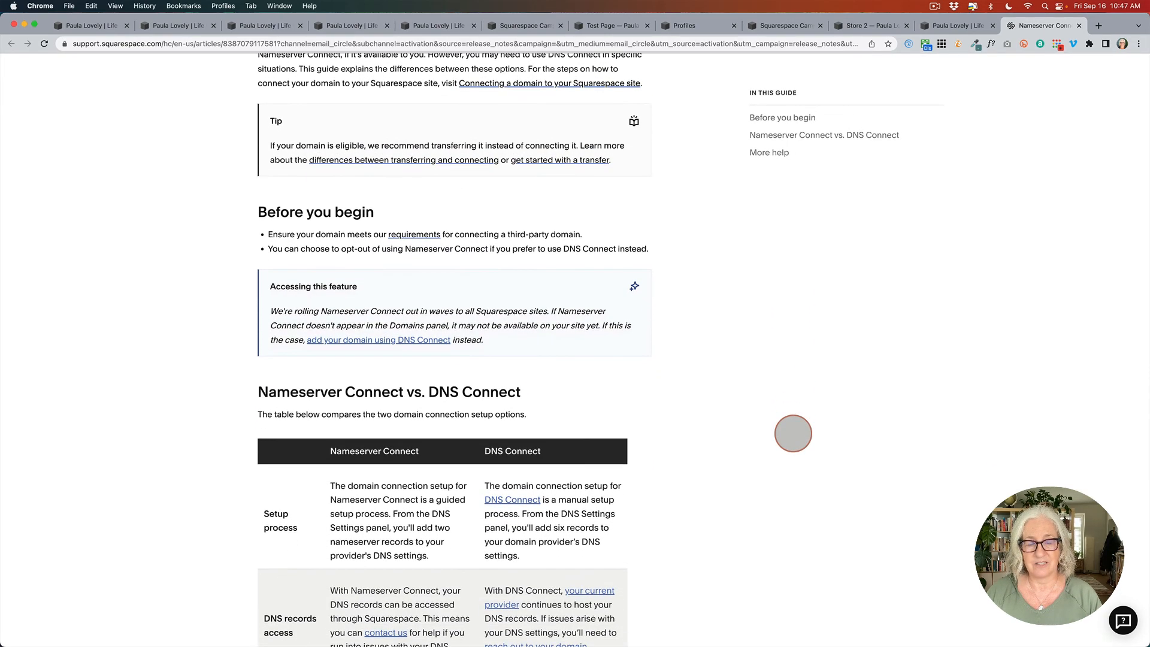
pyautogui.scroll(-1, 793, 433)
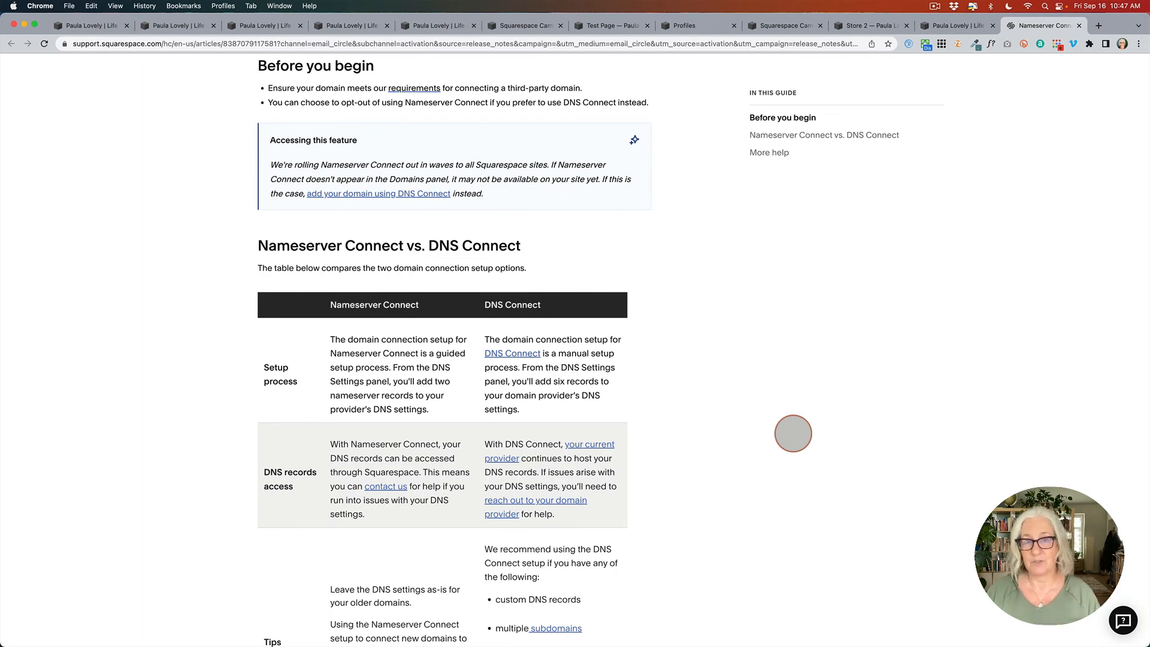
pyautogui.scroll(12, 794, 433)
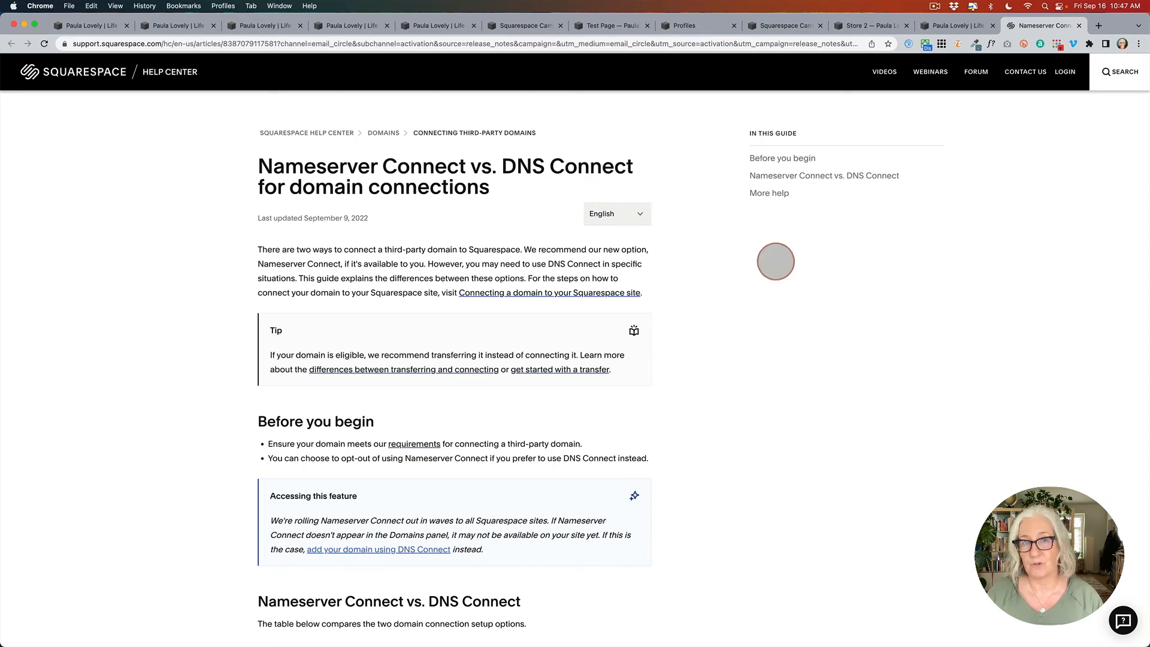
# In the Squarespace mobile app, open Promote from the Commerce inventory and browse the marketing ideas for stories, email campaigns, video ads and social posts.
pyautogui.moveTo(8, 331)
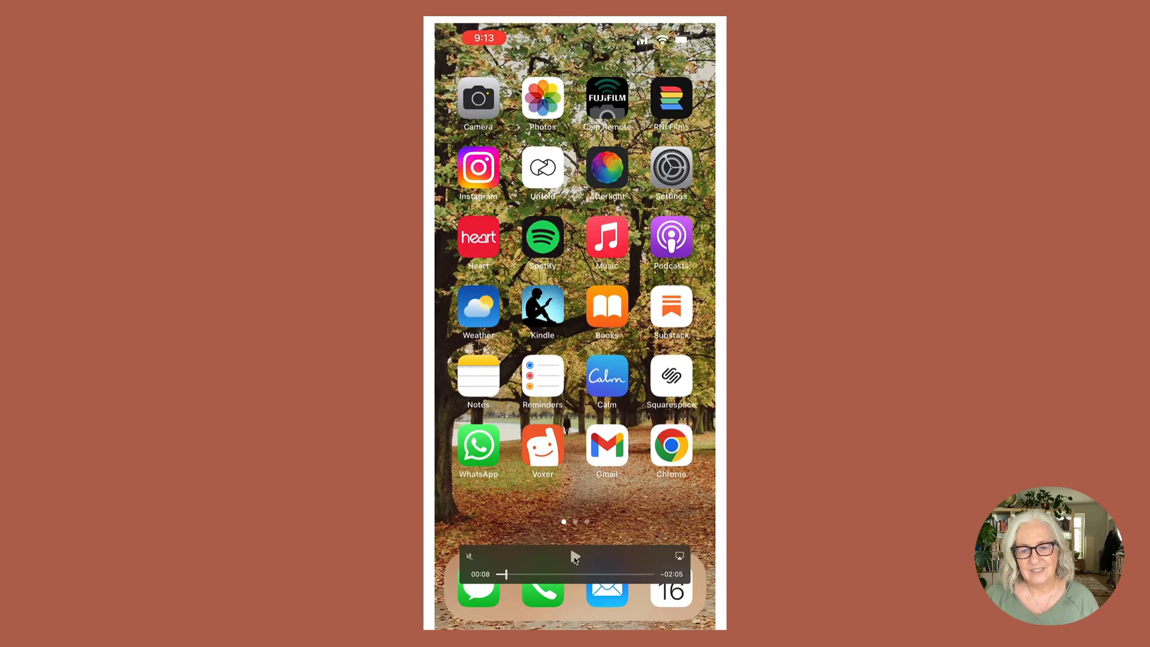
pyautogui.click(574, 557)
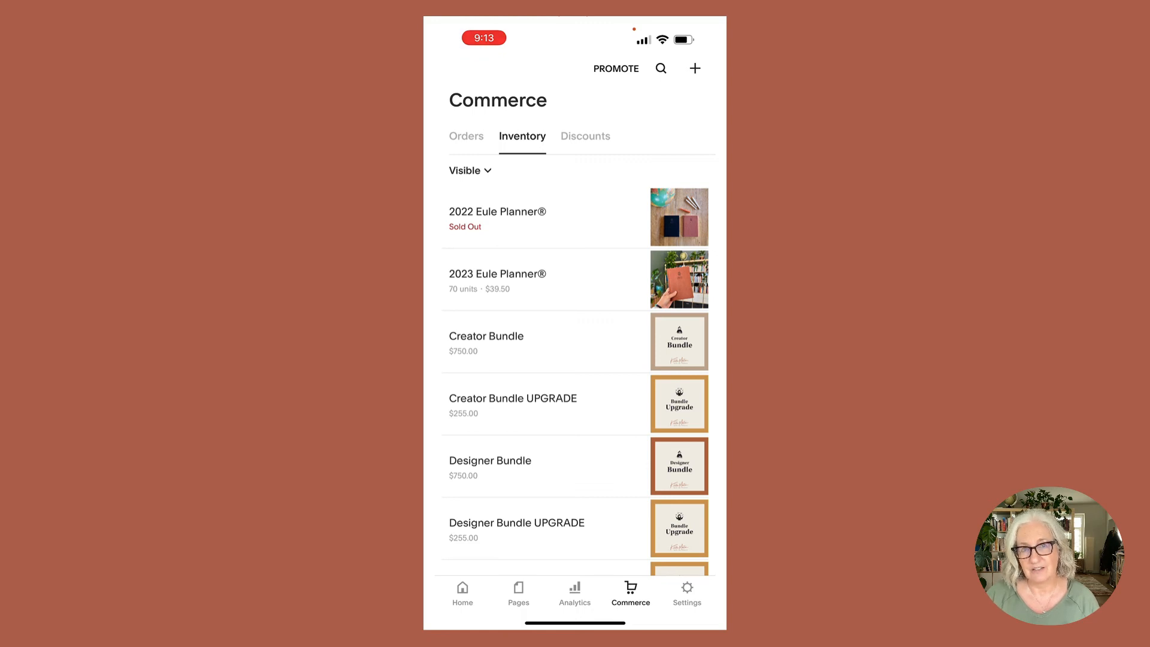
pyautogui.click(616, 68)
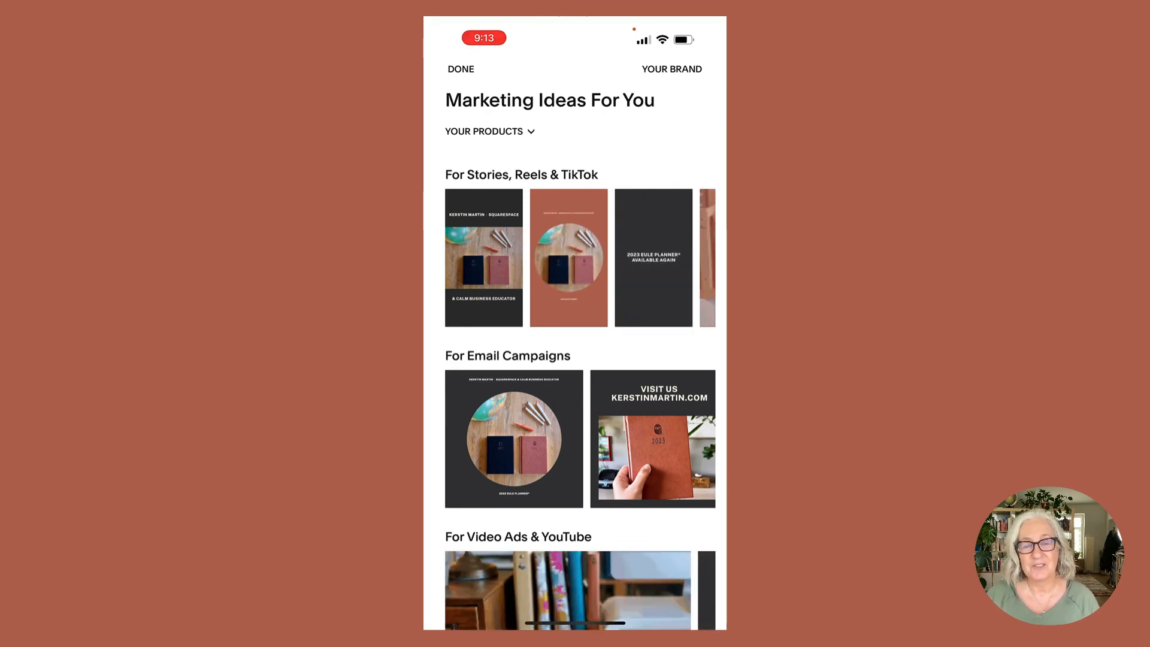
pyautogui.scroll(-2, 575, 359)
pyautogui.scroll(3, 575, 359)
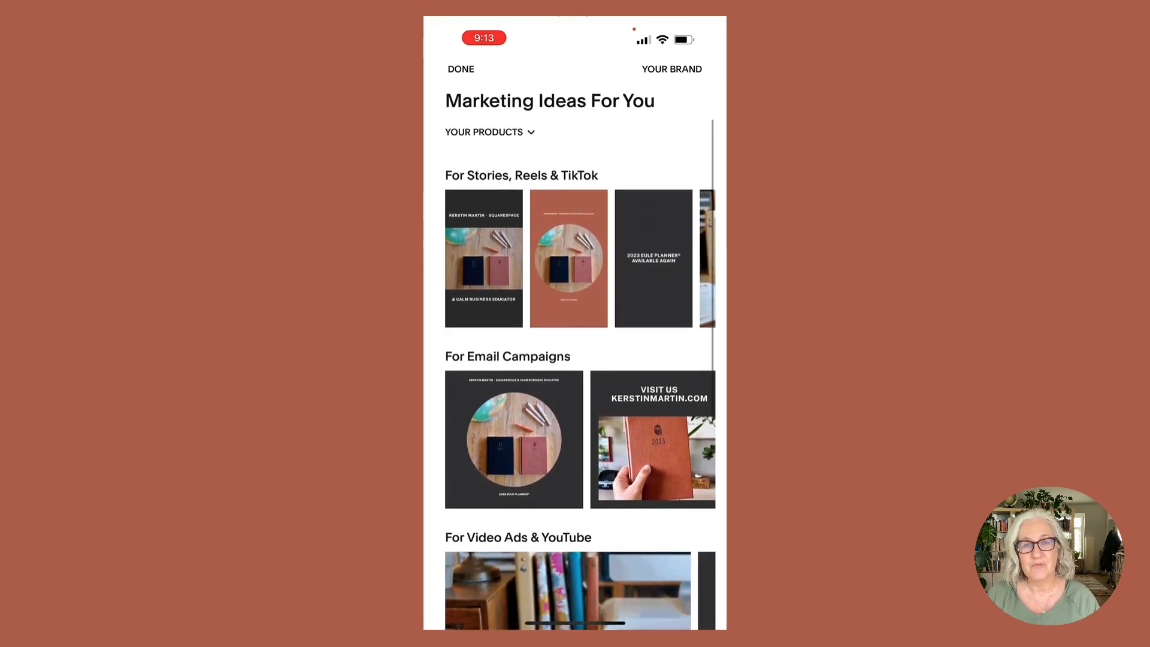
pyautogui.scroll(-3, 576, 360)
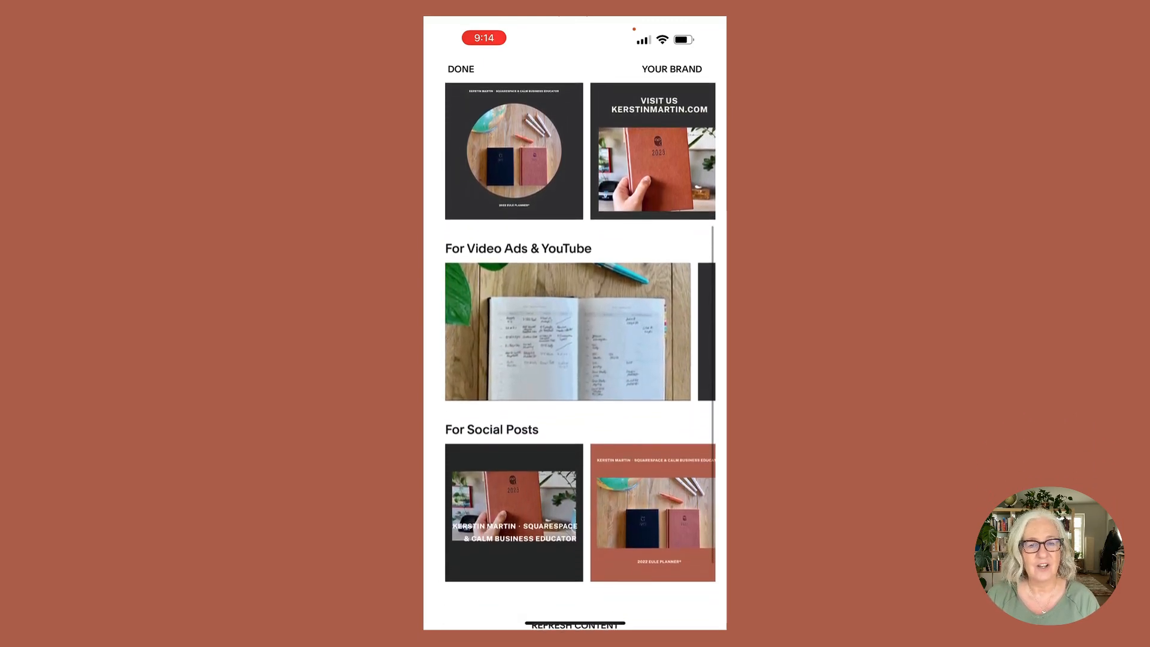
pyautogui.scroll(-1, 575, 360)
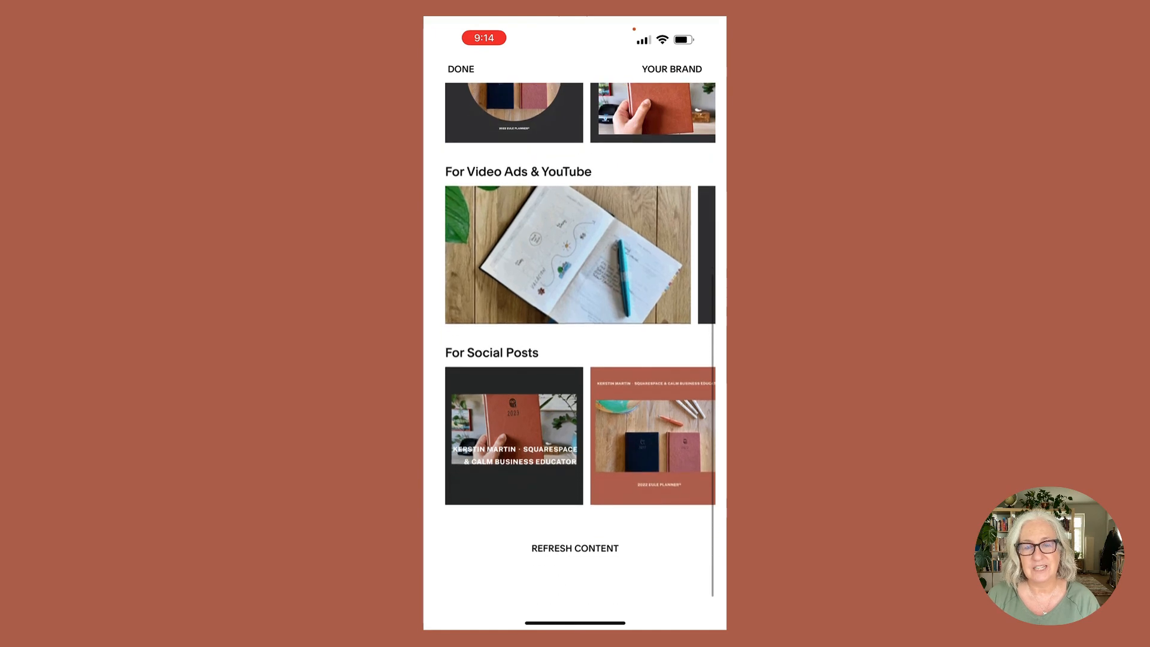
pyautogui.scroll(2, 575, 360)
pyautogui.scroll(4, 575, 360)
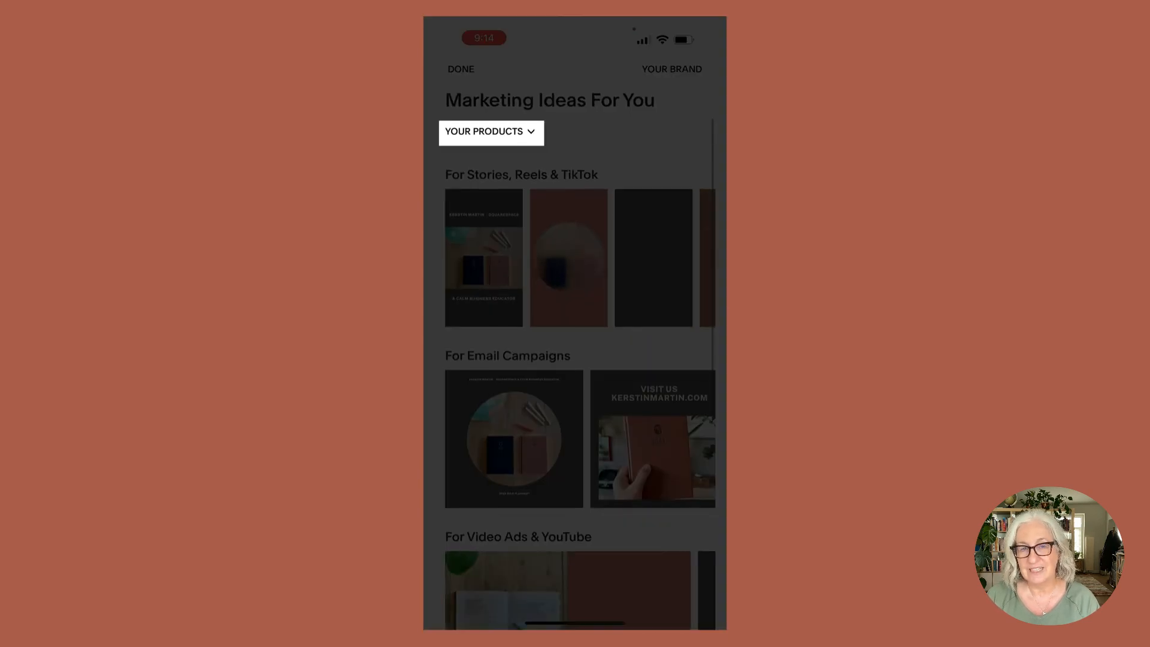
# Base the marketing ideas on the 2023 Eule Planner® product and browse the designs for each channel.
pyautogui.click(490, 132)
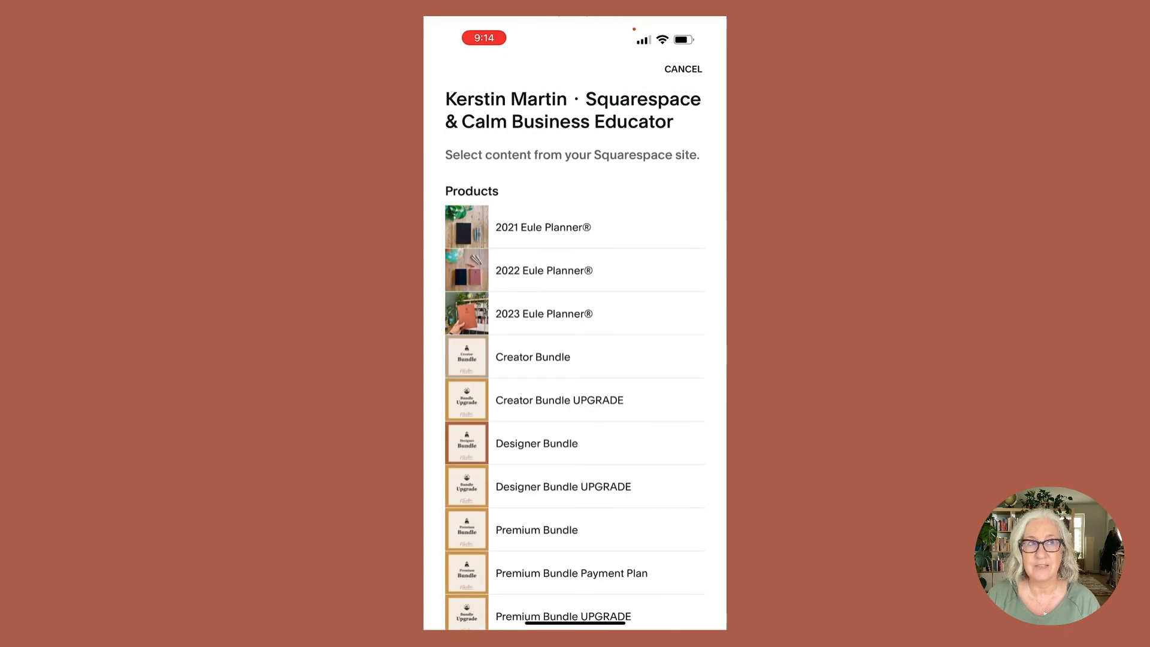
pyautogui.click(575, 314)
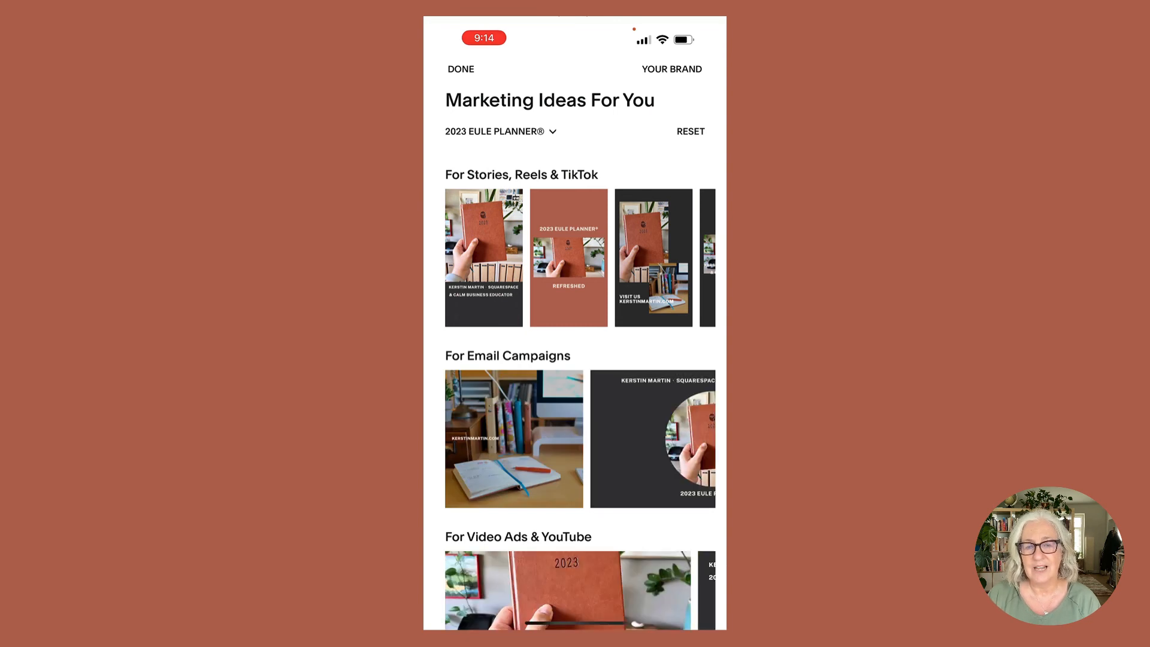
pyautogui.scroll(-3, 581, 356)
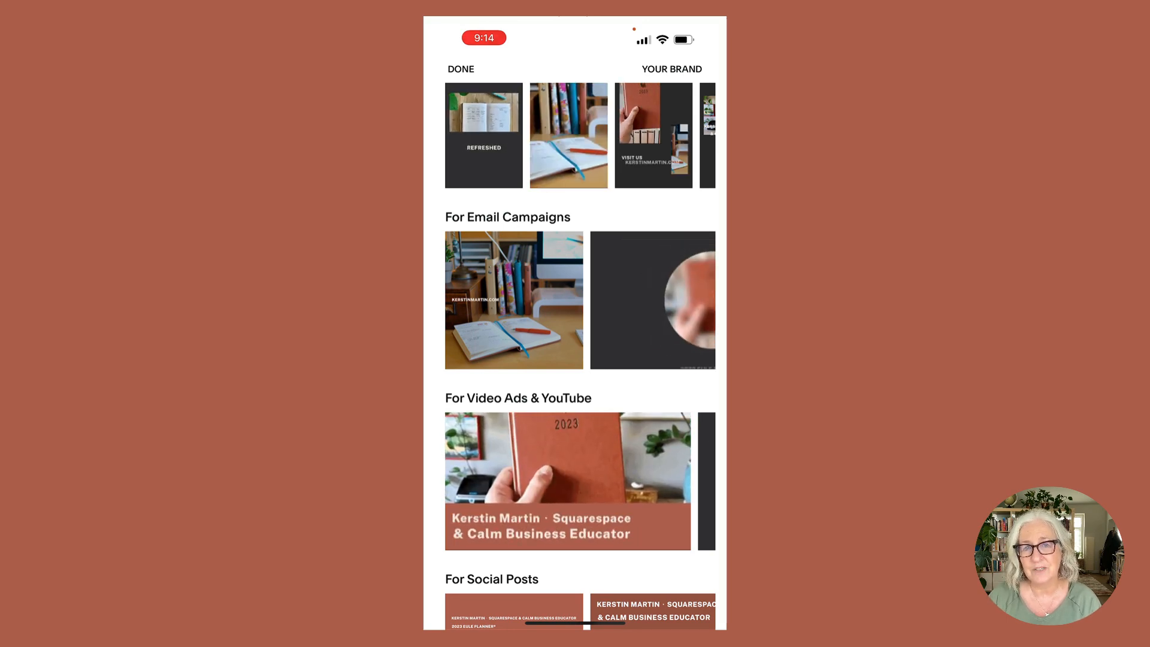
pyautogui.scroll(-3, 580, 357)
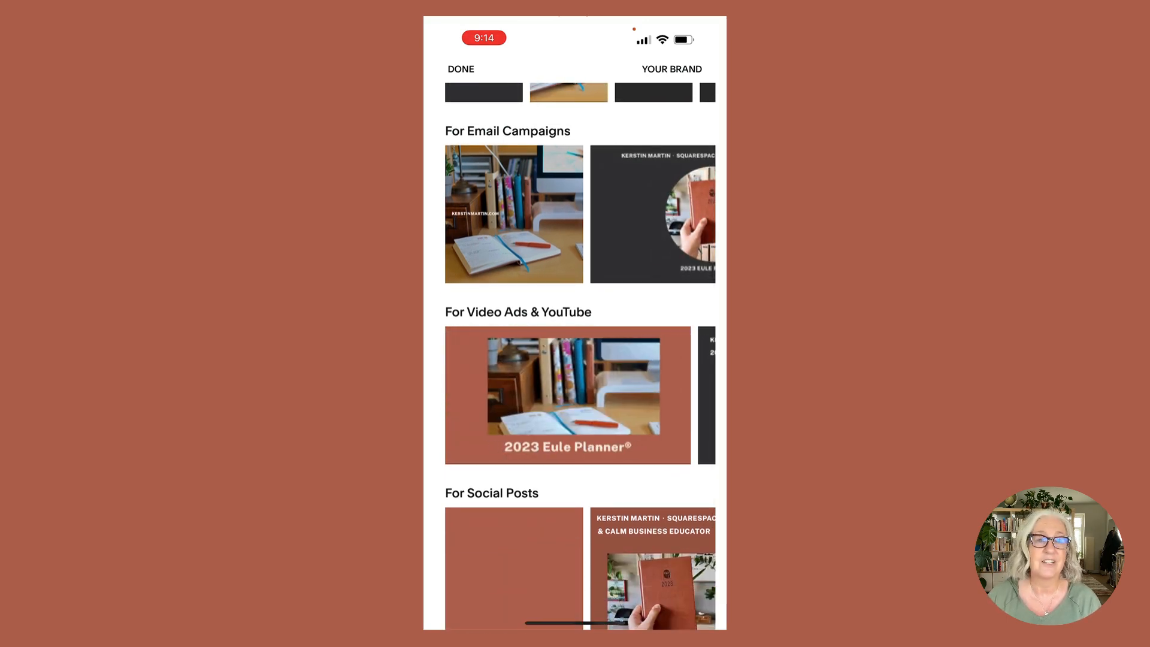
pyautogui.scroll(3, 580, 360)
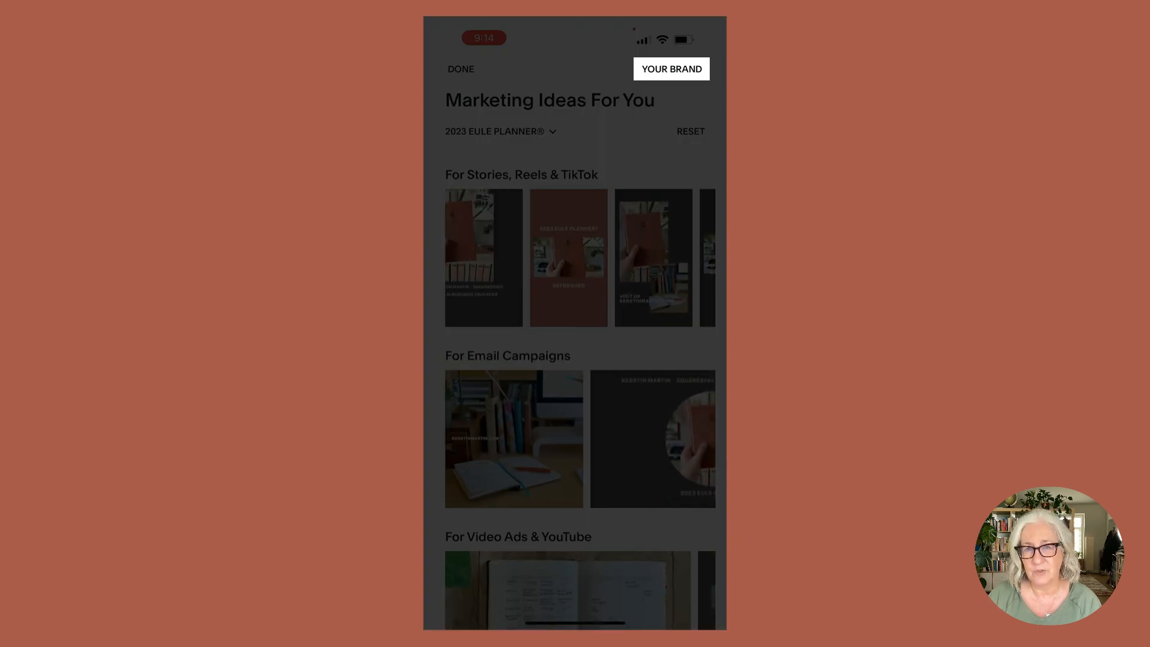
# Examine the logo, colors and font in the Your Brand settings, and open the font choices.
pyautogui.click(672, 69)
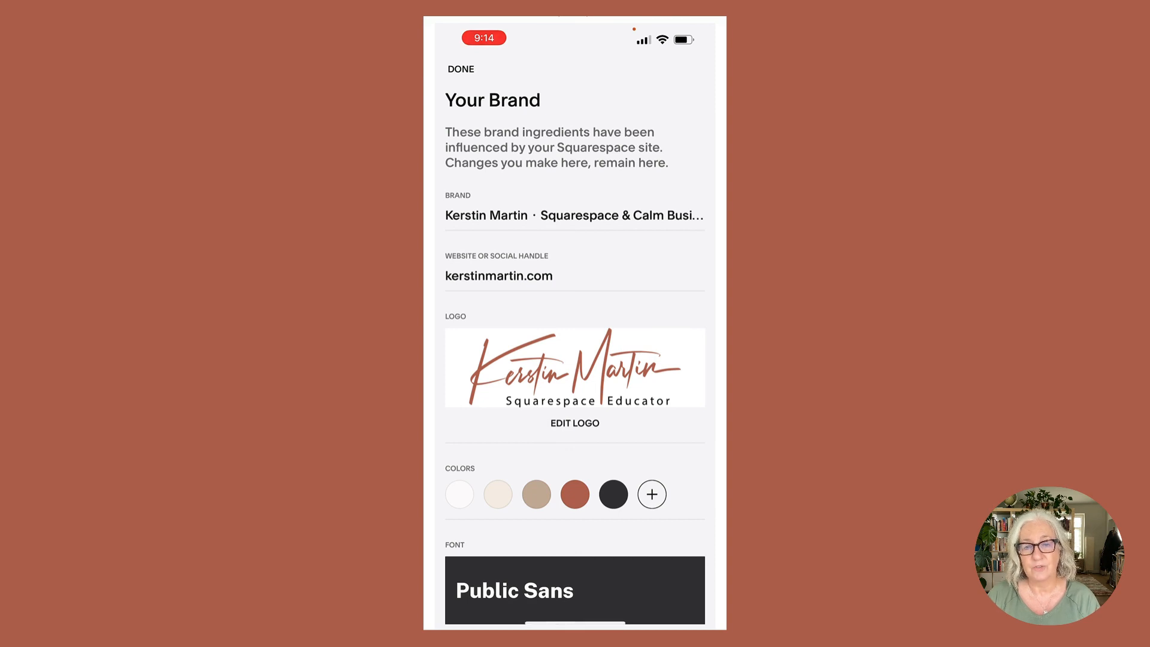
pyautogui.scroll(-2, 576, 360)
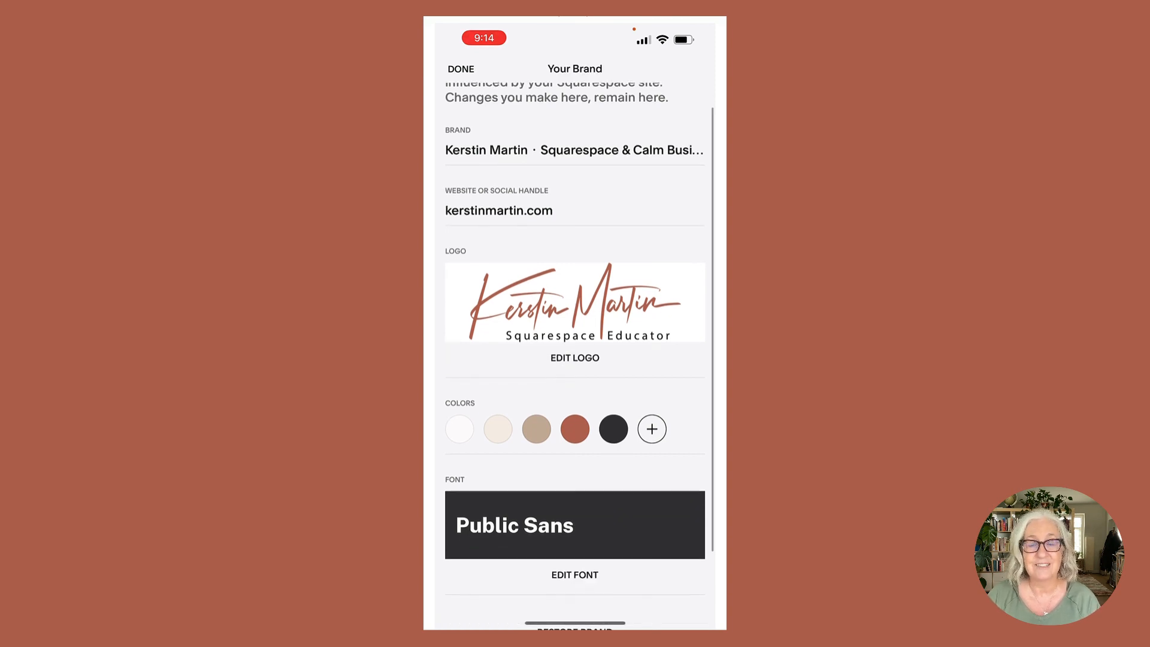
pyautogui.scroll(-2, 575, 359)
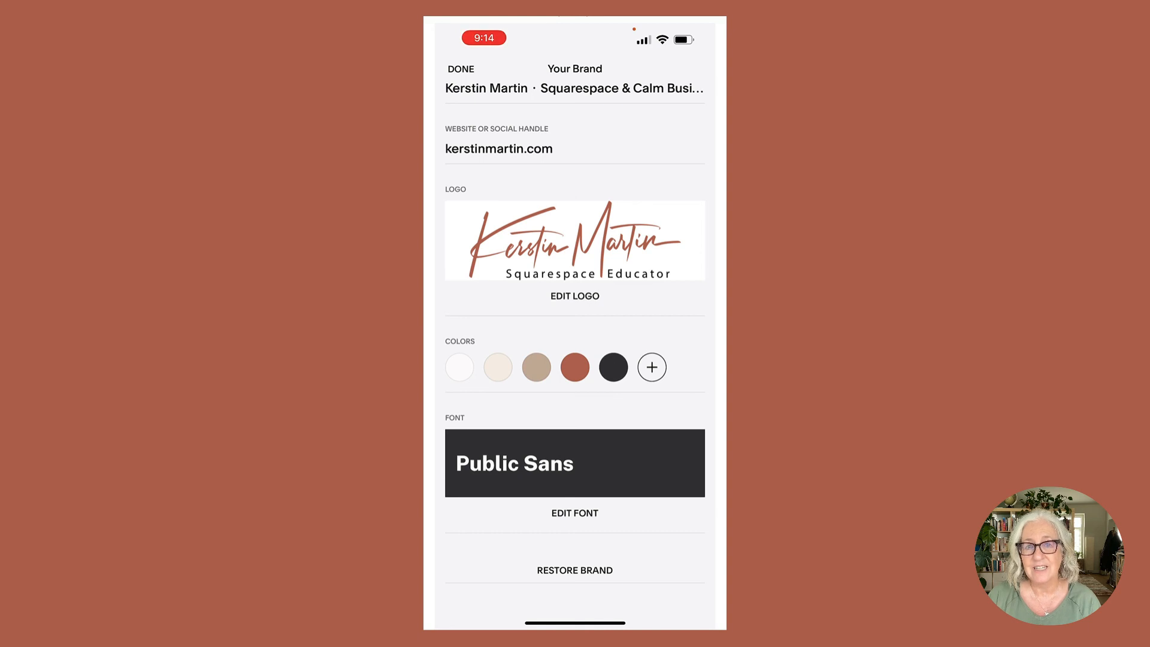
pyautogui.click(575, 514)
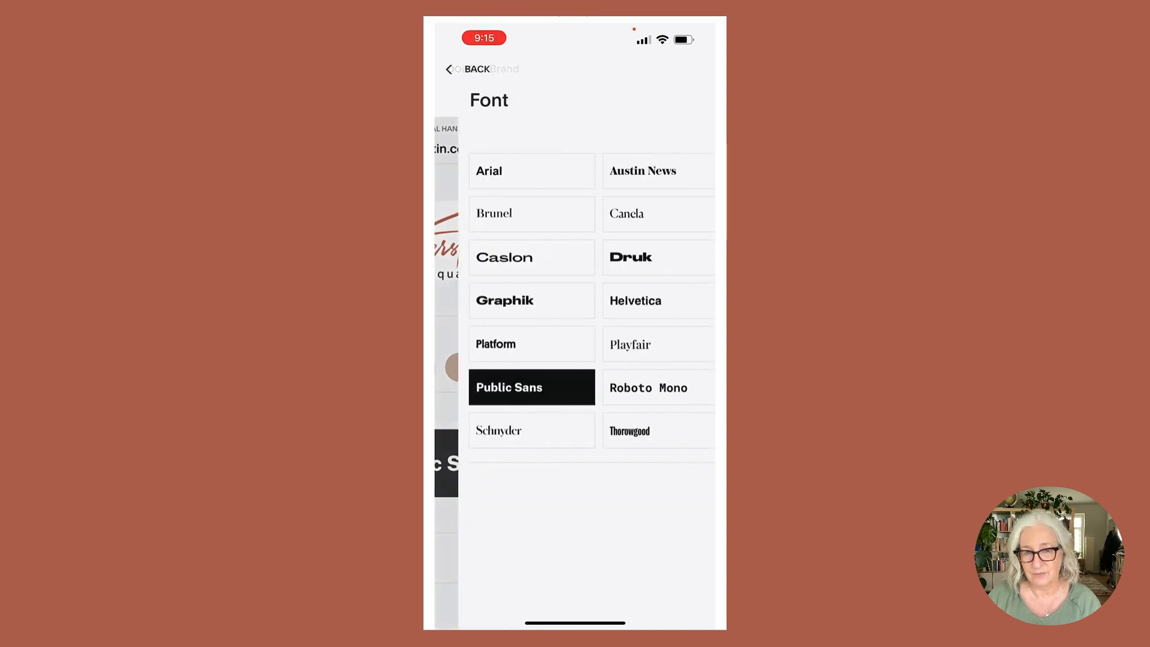